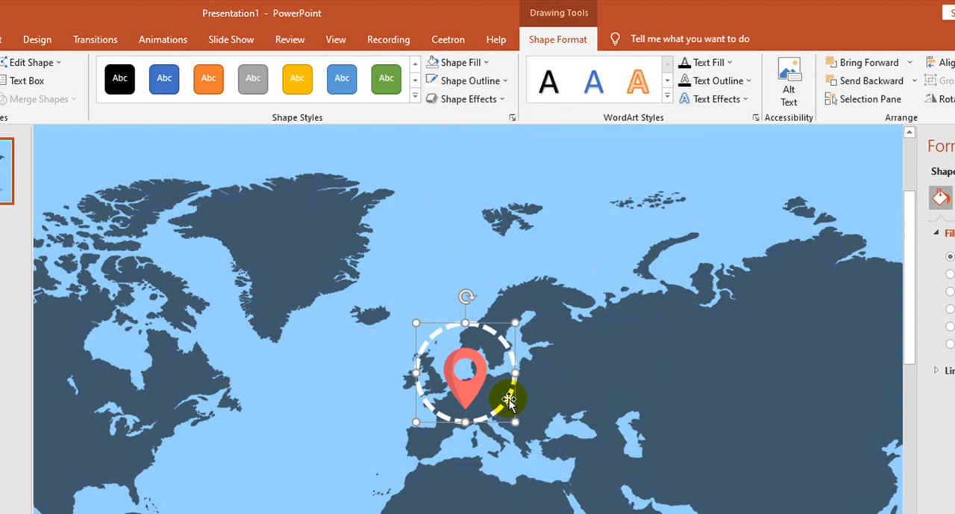
Step: Centre the dashed circle around the pin and apply the Swivel entrance effect to the pin picture
drag(496, 329, 495, 333)
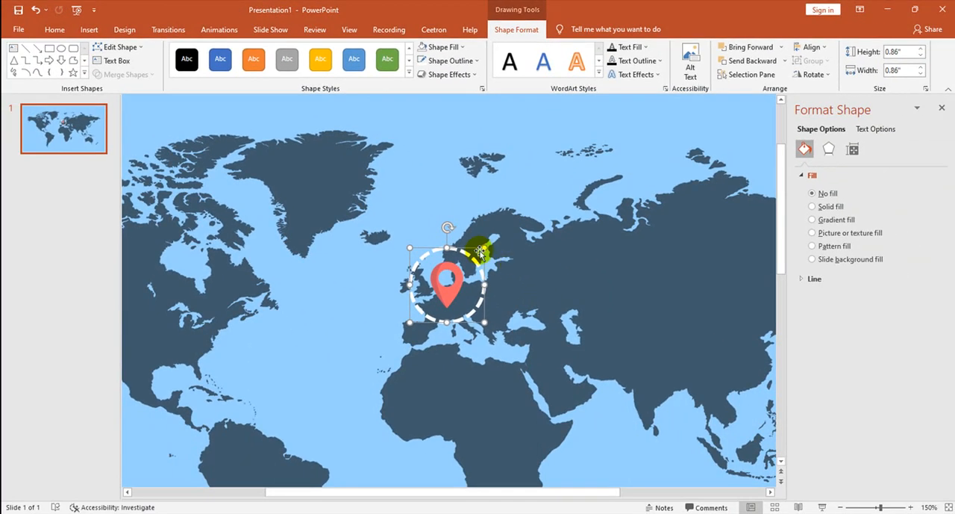
click(449, 293)
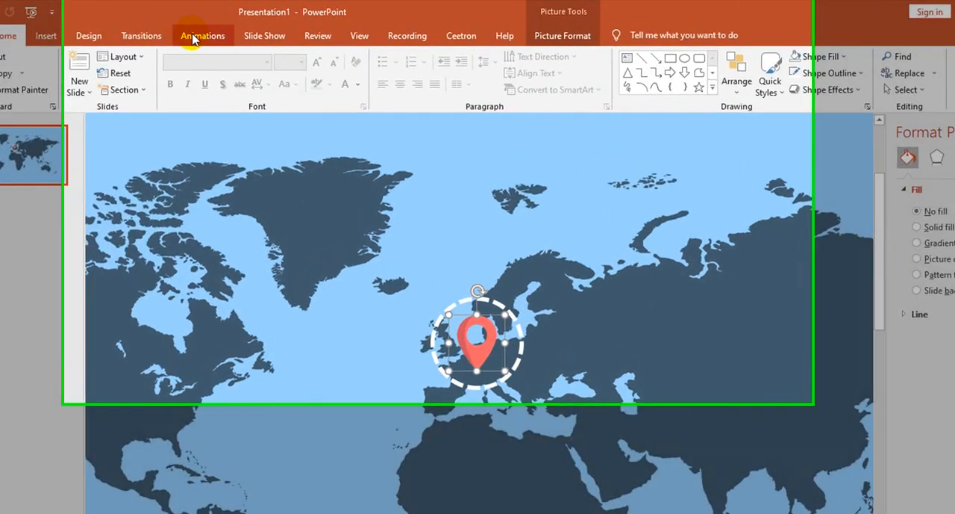
click(220, 29)
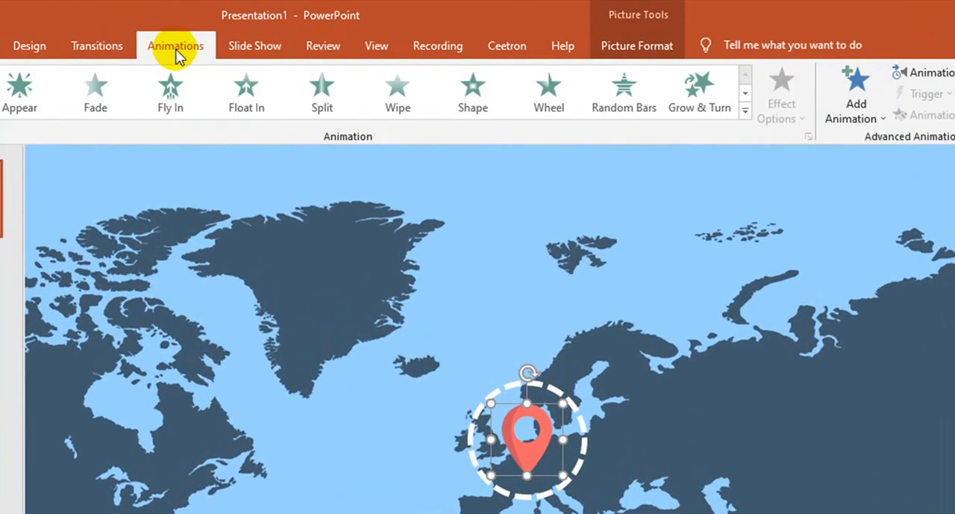
click(743, 115)
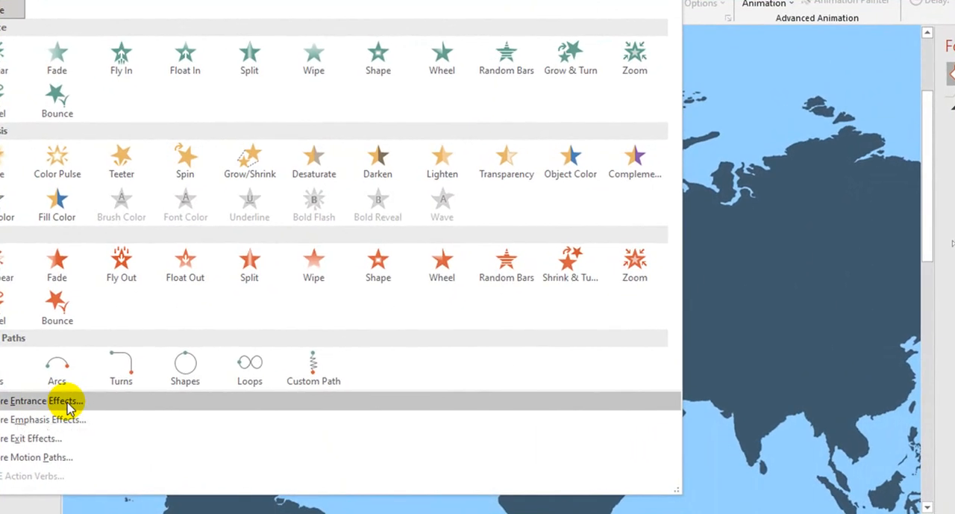
click(67, 403)
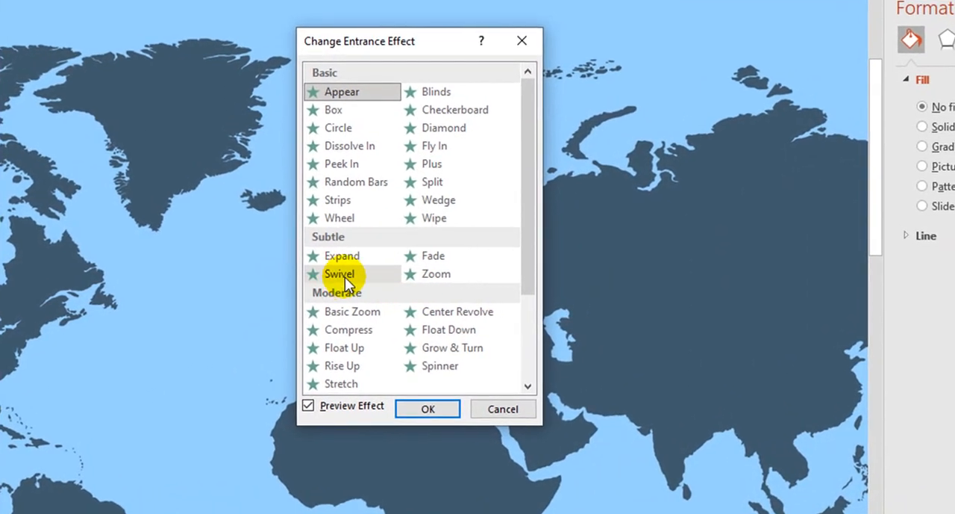
drag(396, 40, 739, 21)
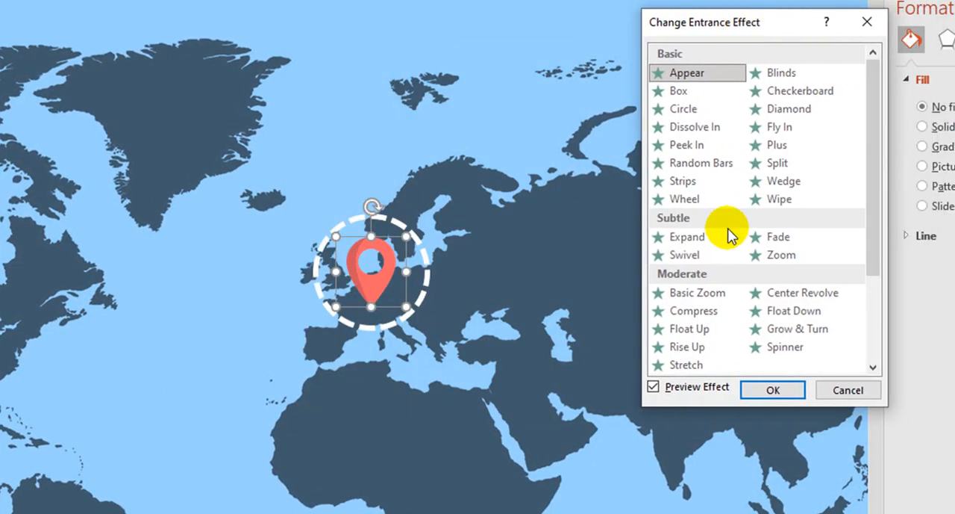
click(691, 236)
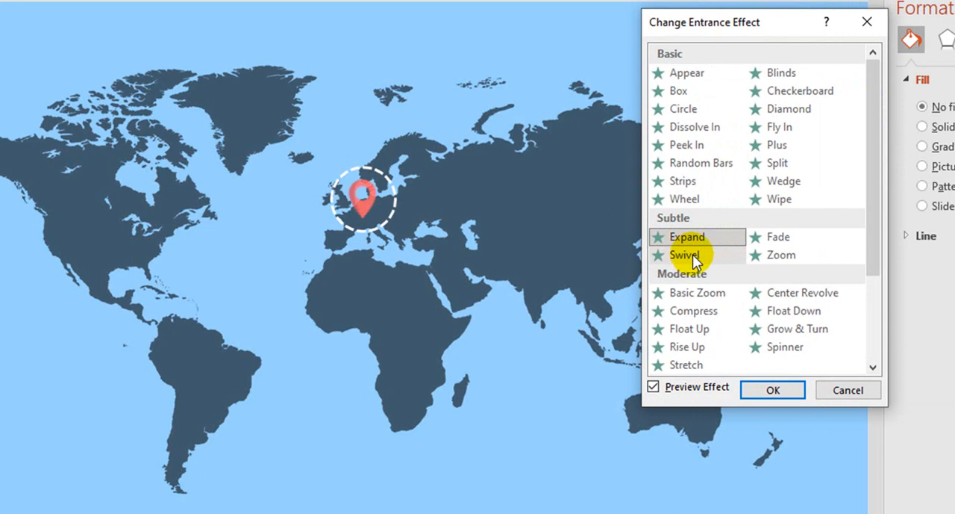
click(693, 253)
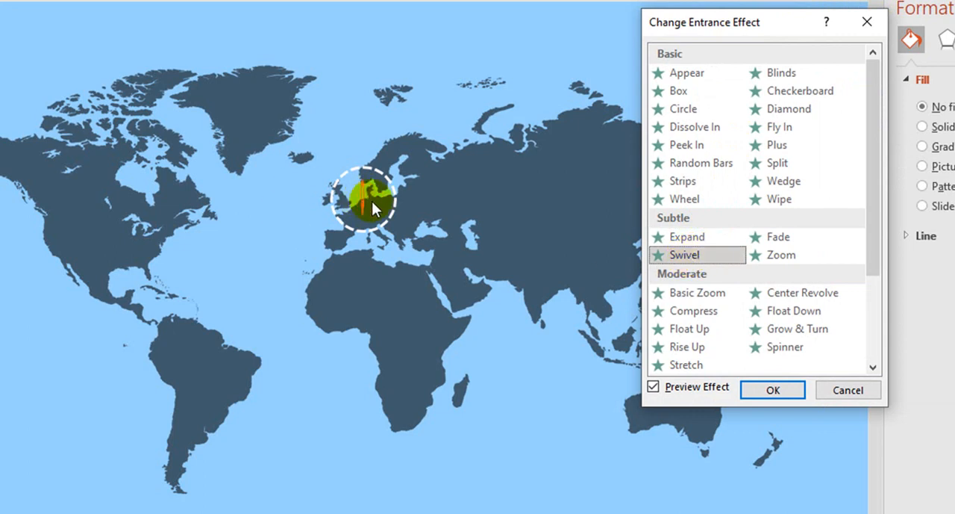
click(774, 390)
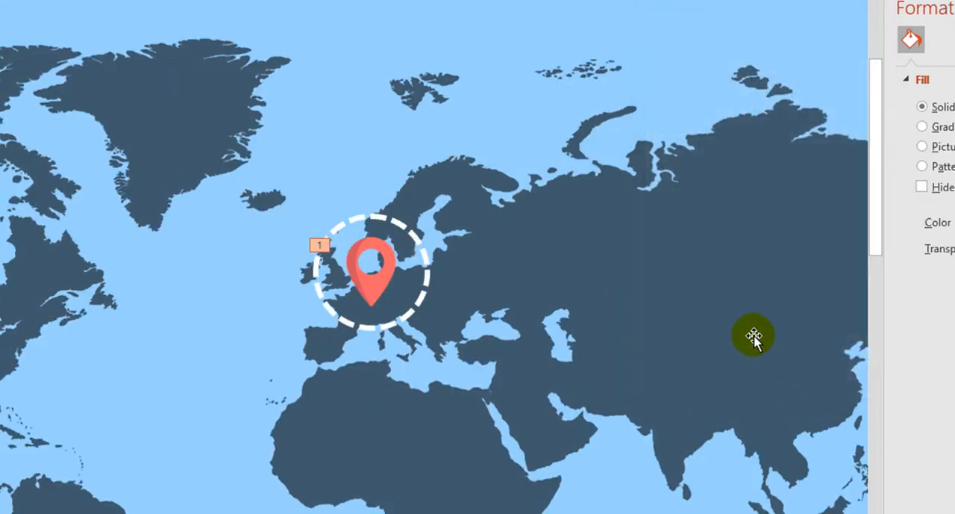
Step: Apply the Spin emphasis animation to the dashed circle around the pin
click(377, 220)
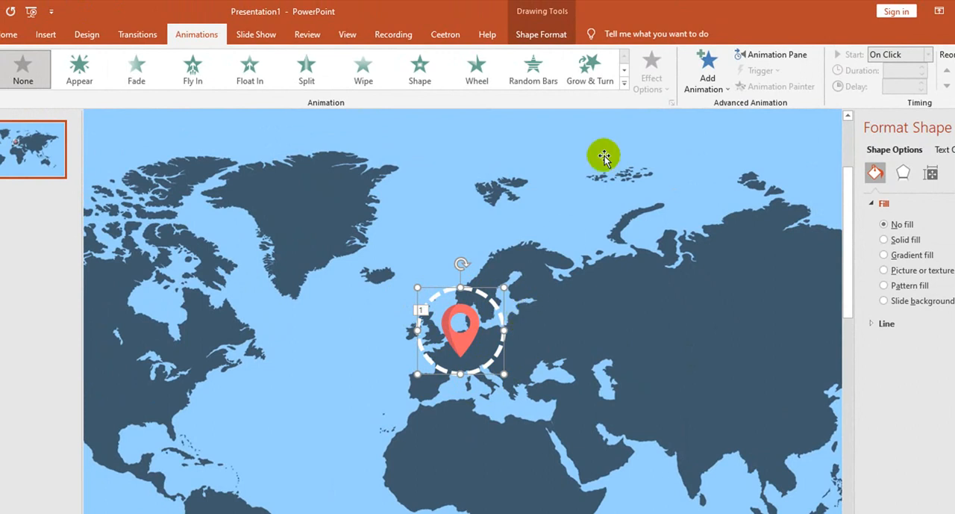
click(624, 84)
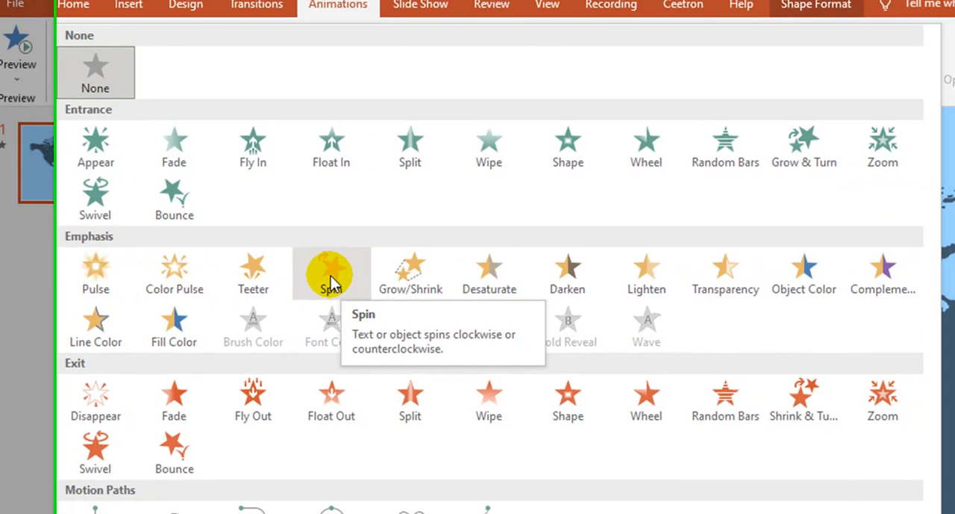
click(371, 302)
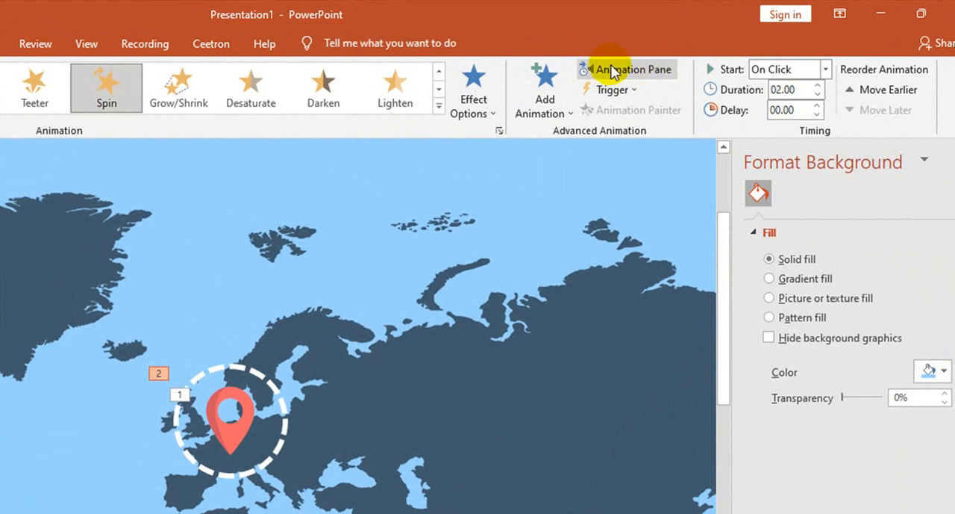
Step: Show the Animation Pane and go through the entries for the pin picture and the dashed circle
click(634, 72)
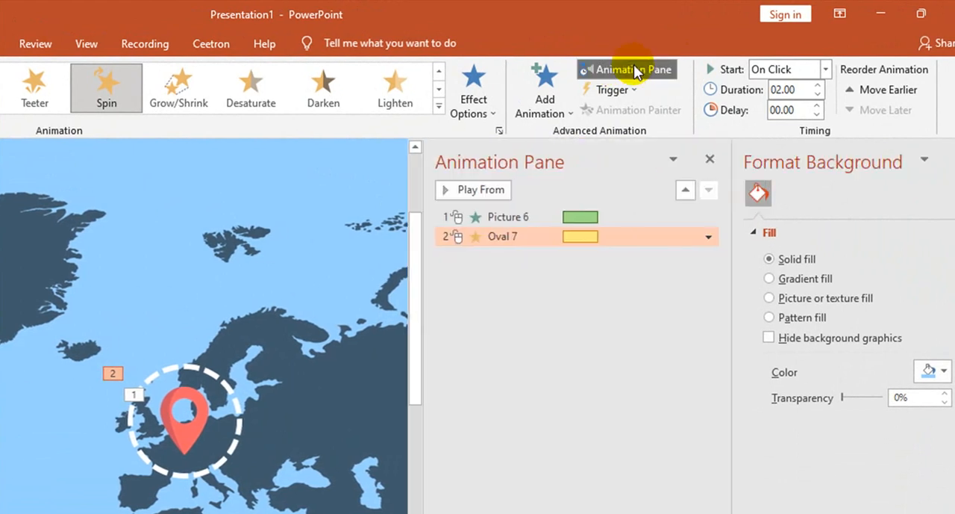
click(536, 265)
click(515, 216)
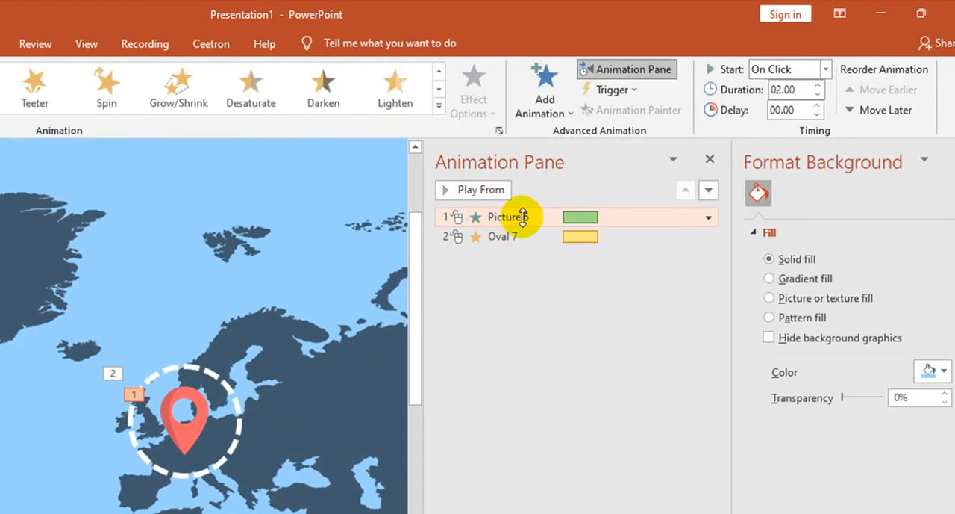
click(544, 236)
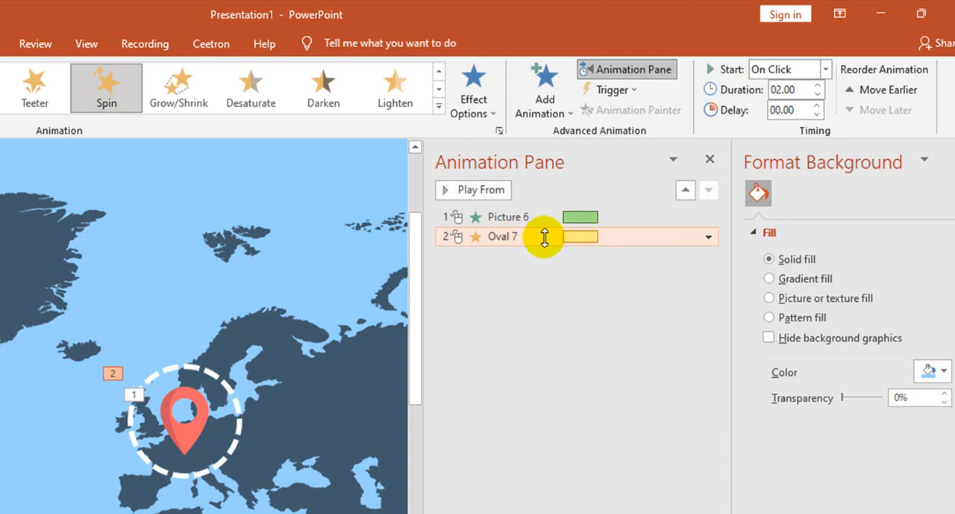
click(537, 277)
drag(529, 216, 531, 238)
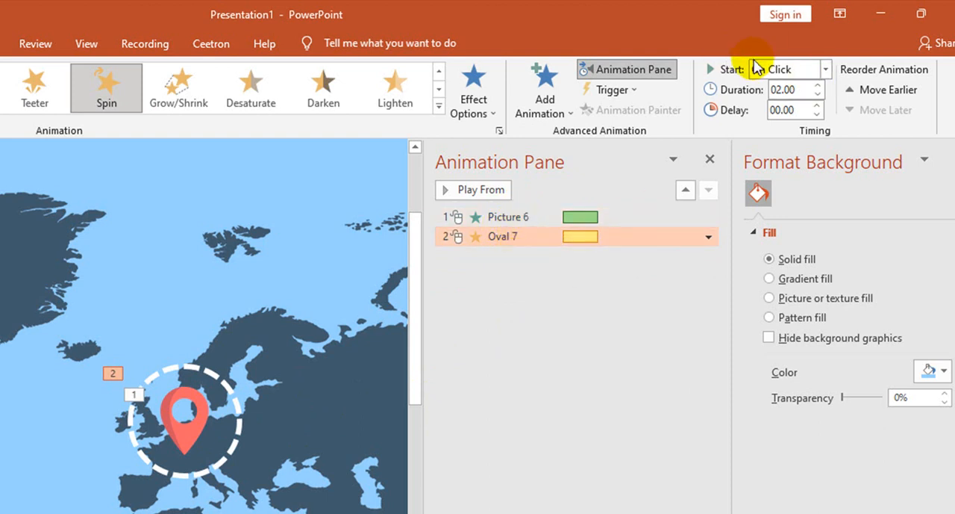
Step: Select both the Picture 6 and Oval 7 effects and set their start to With Previous
click(828, 69)
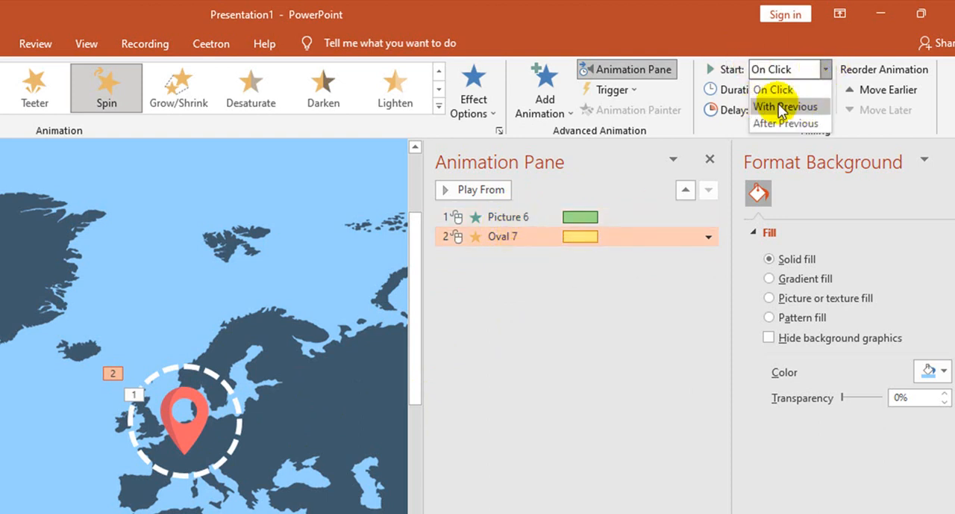
click(520, 330)
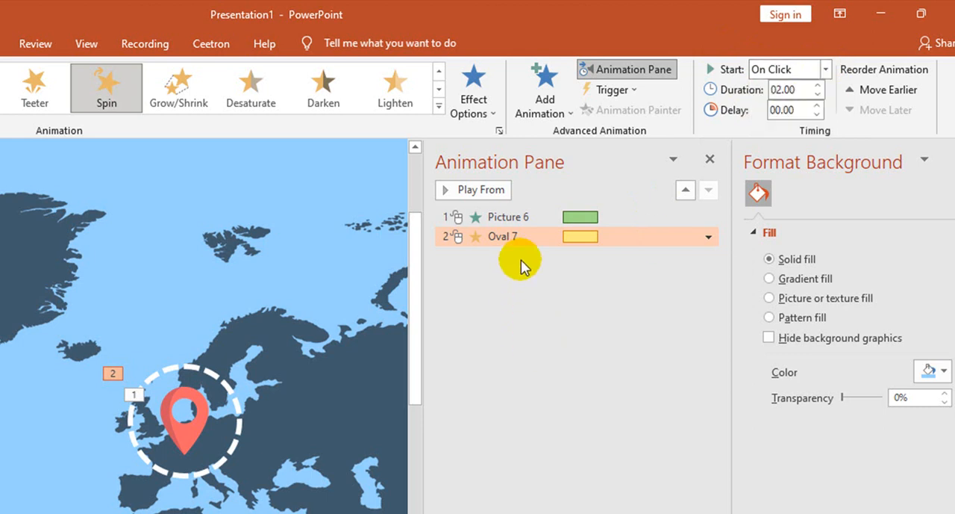
click(512, 220)
shift+click(502, 235)
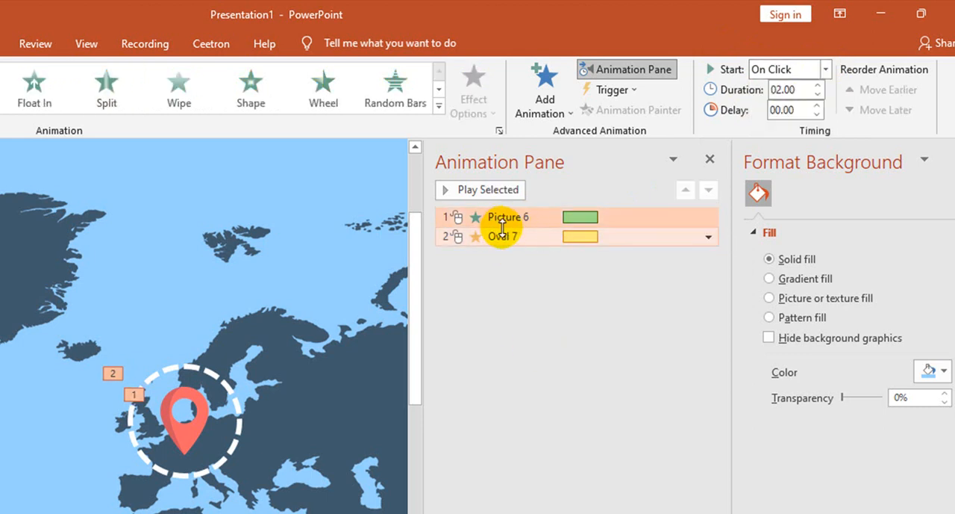
click(519, 253)
click(512, 217)
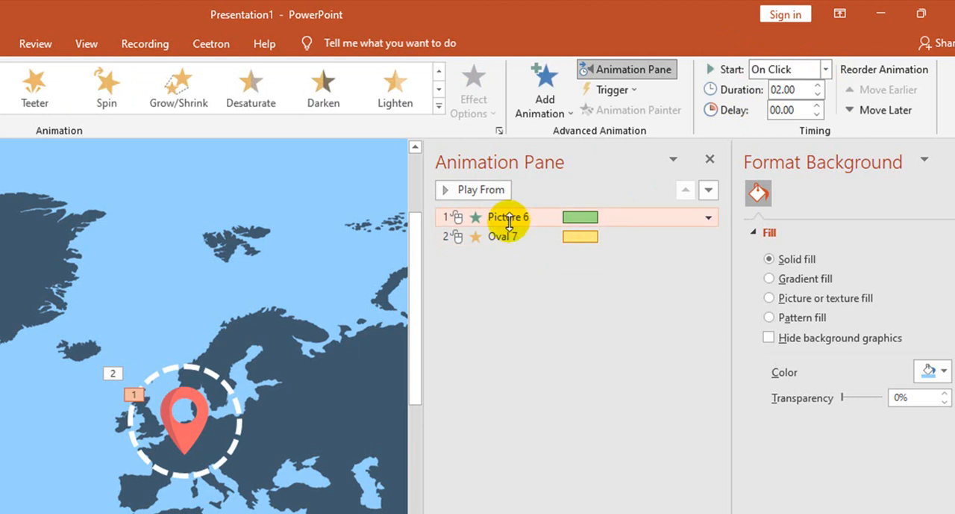
ctrl+click(510, 237)
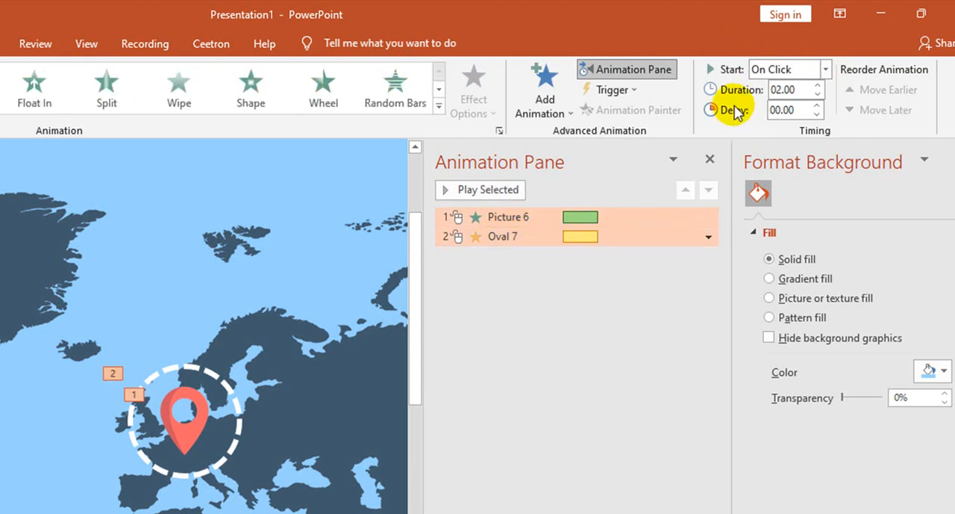
click(826, 70)
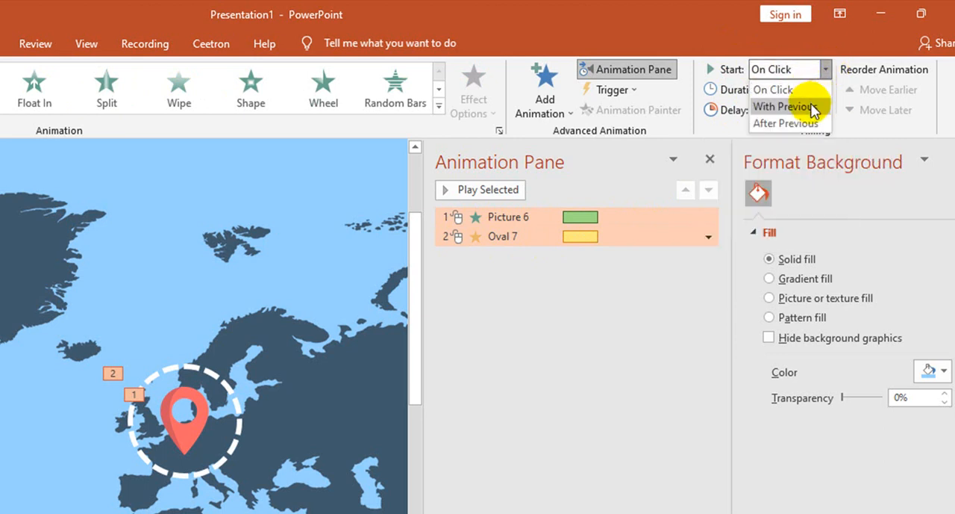
click(813, 108)
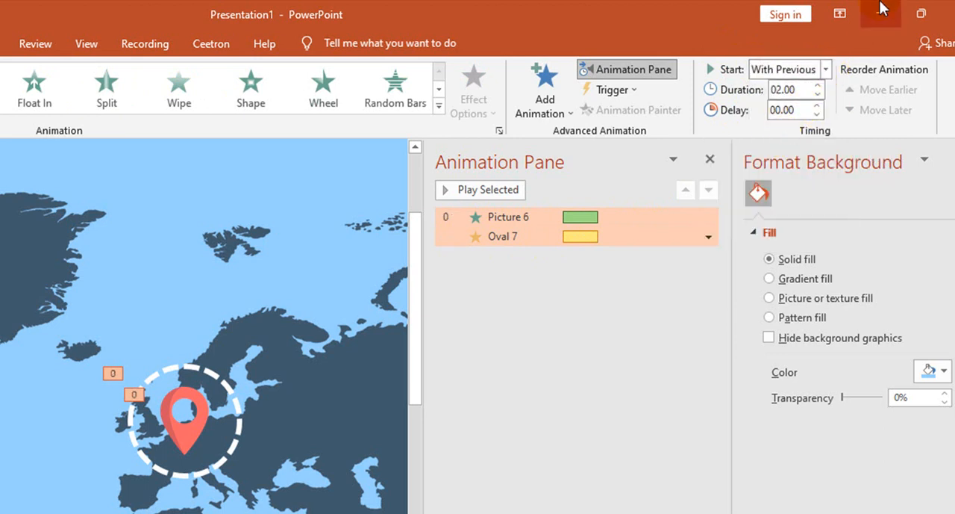
Step: Deselect the effects and preview the pin and circle animations in a slide show, returning to editing
click(577, 218)
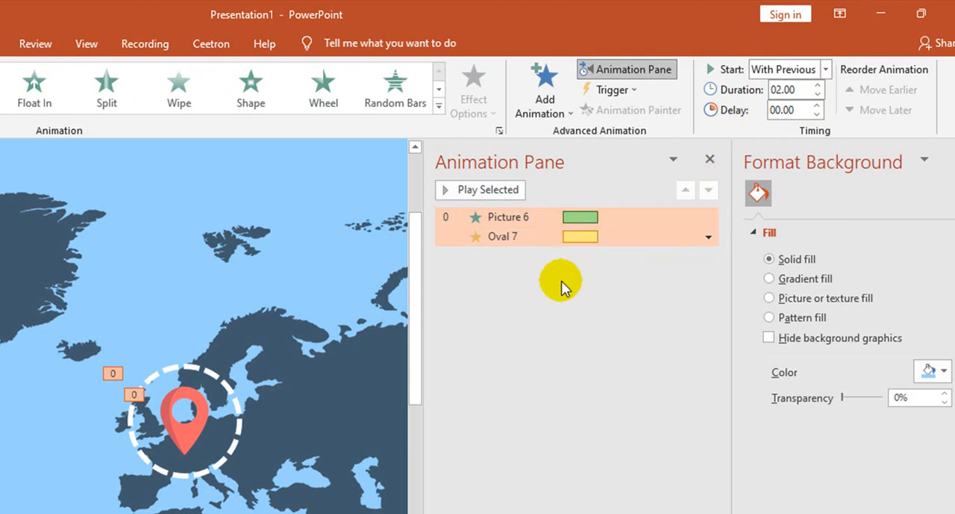
click(579, 310)
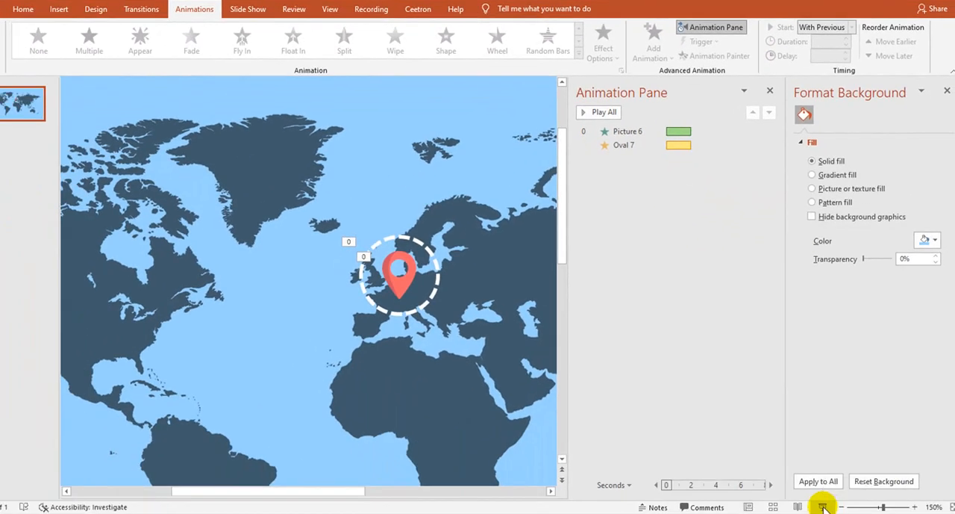
click(823, 506)
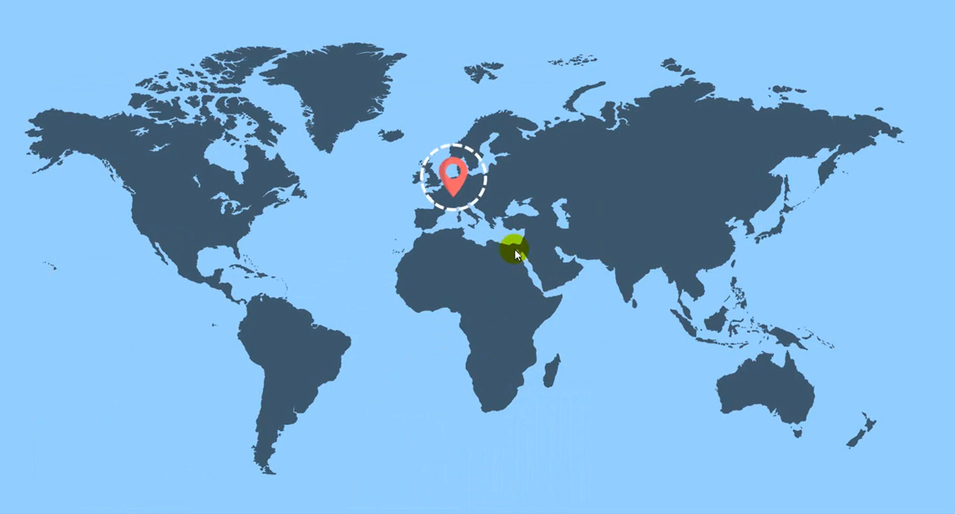
key(Escape)
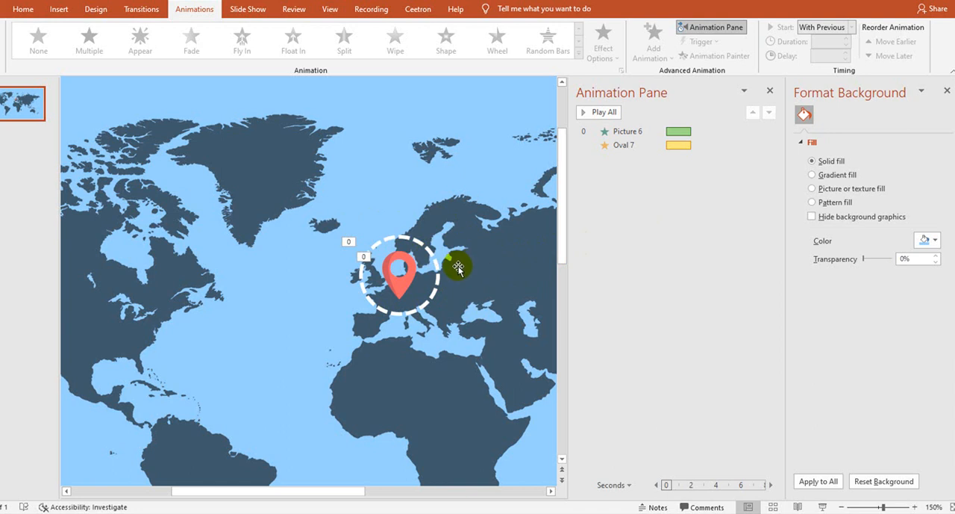
Step: Close the Format Background pane and open the timing settings for the pin and circle effects together
click(617, 132)
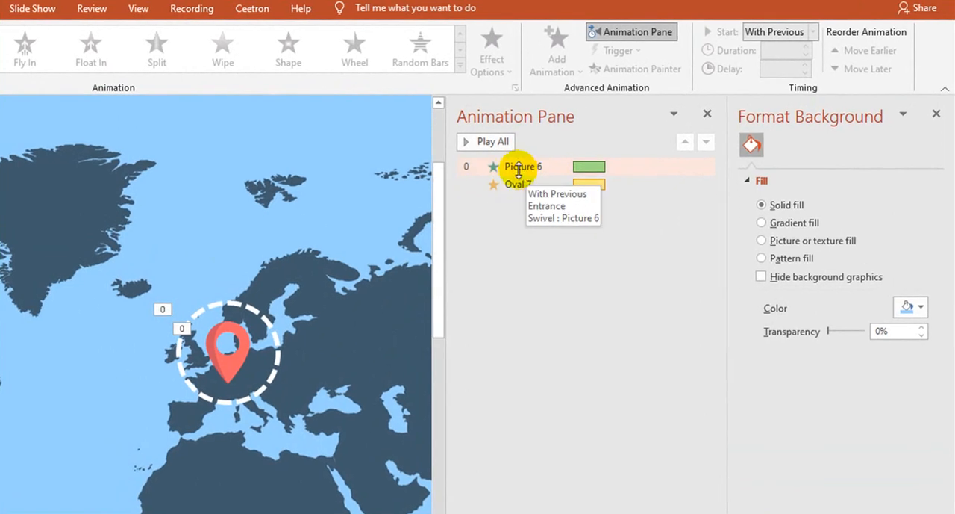
shift+click(527, 184)
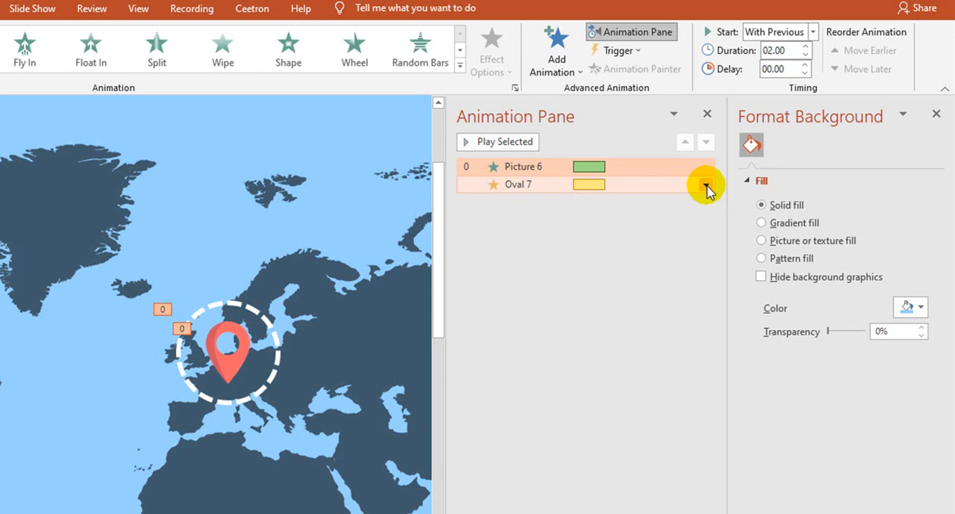
click(936, 114)
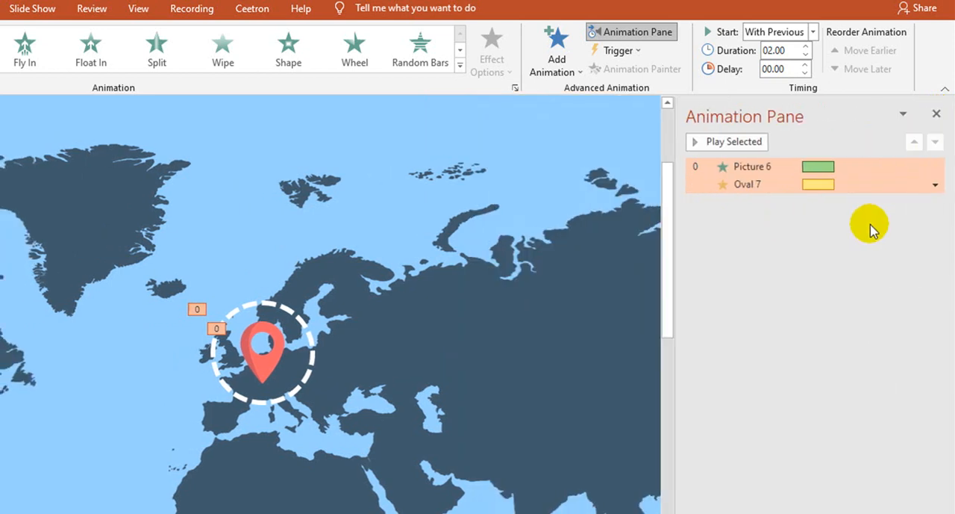
click(935, 186)
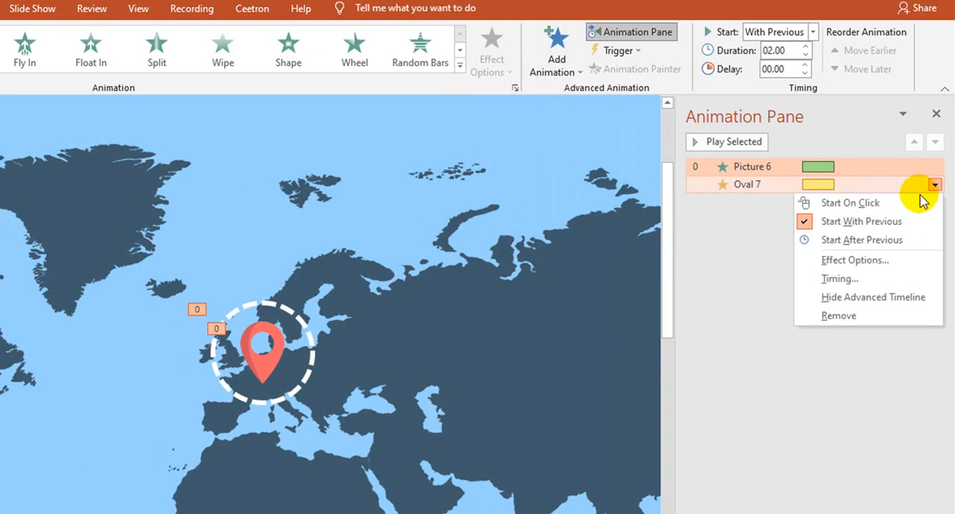
click(839, 278)
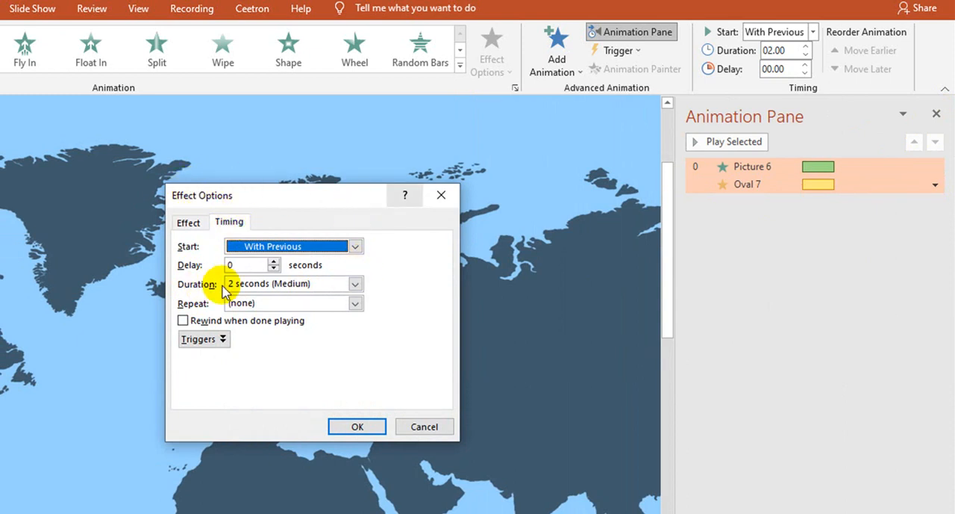
Step: Set the pin and circle effects to a duration of 2 seconds (Medium), repeating Until End of Slide
click(357, 286)
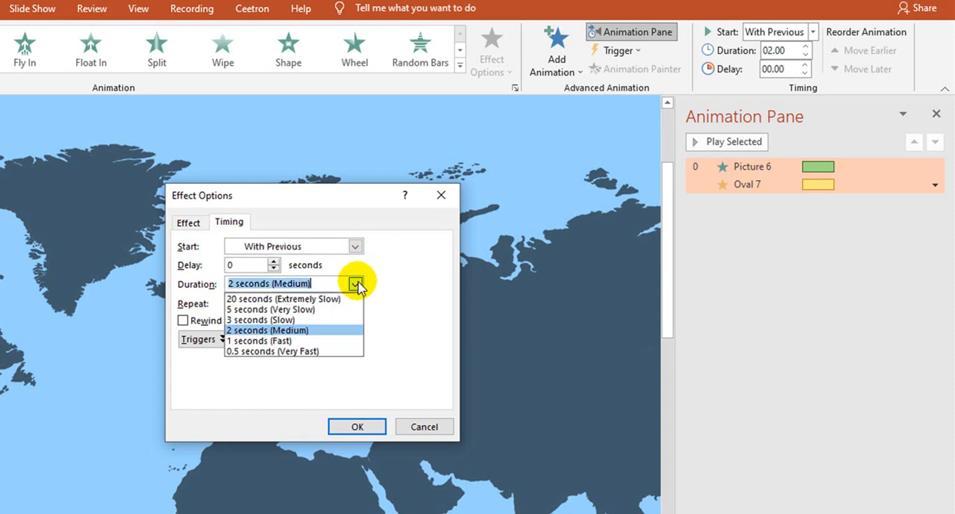
click(322, 328)
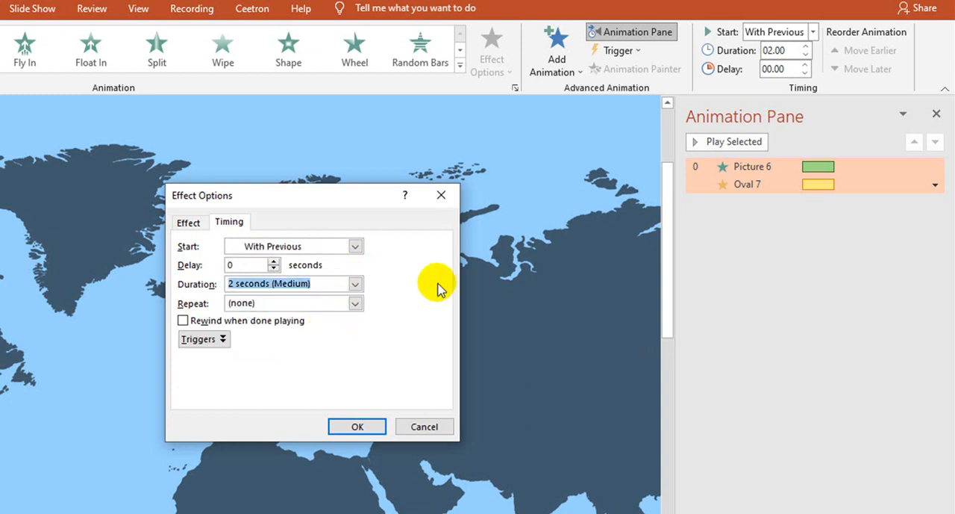
click(356, 285)
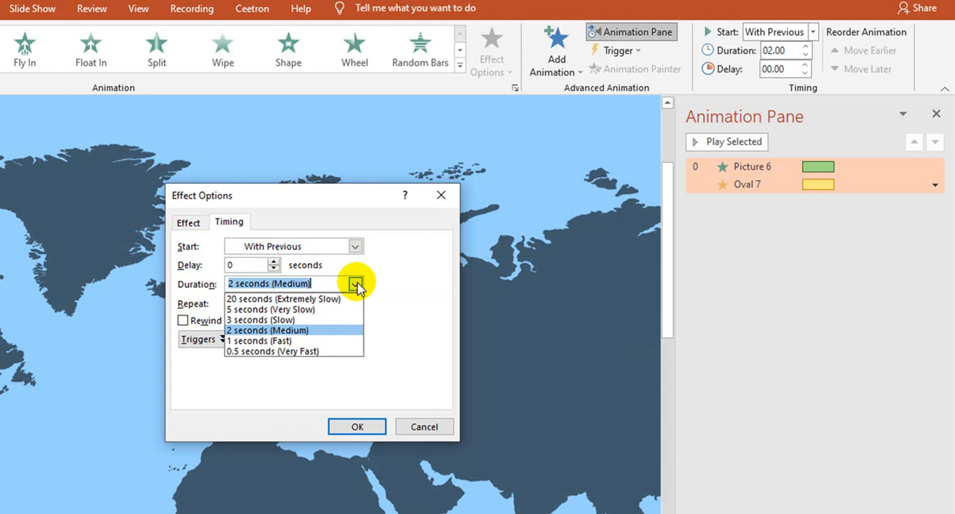
click(309, 330)
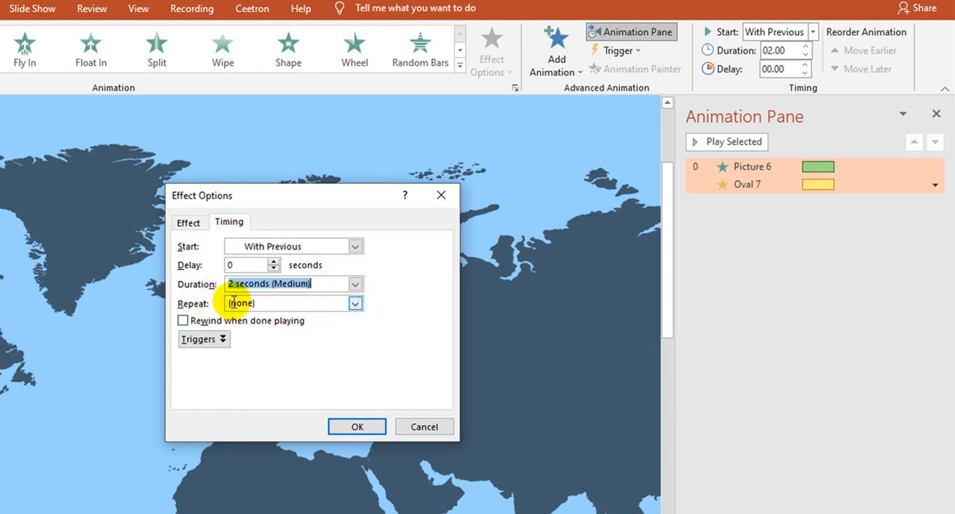
click(355, 303)
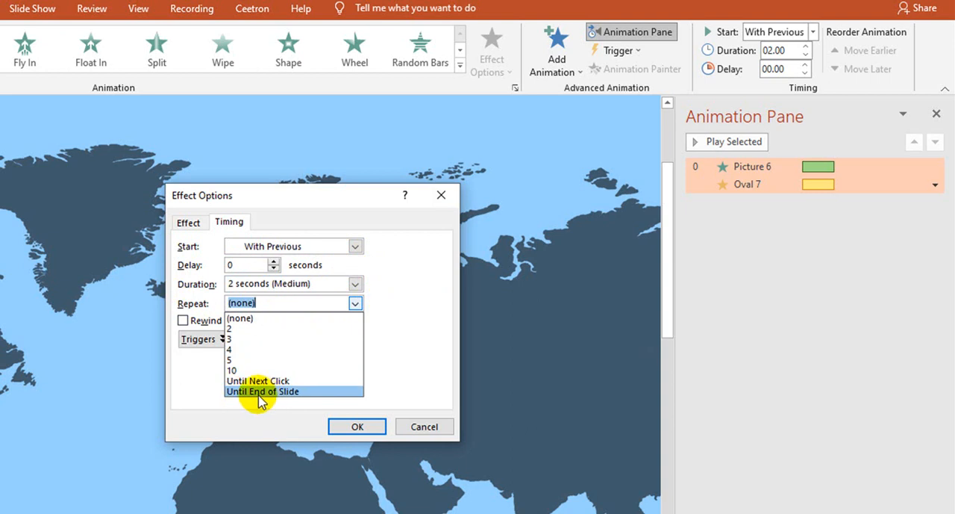
click(308, 391)
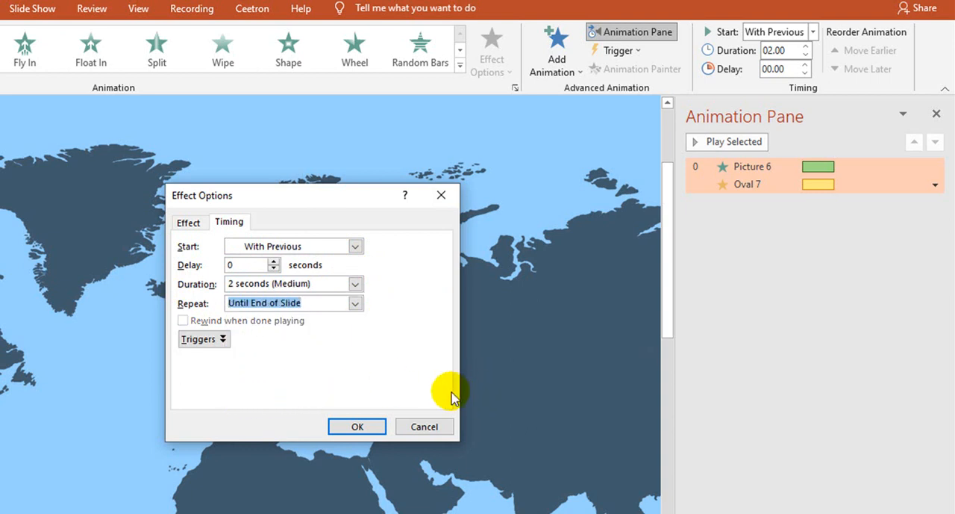
click(367, 428)
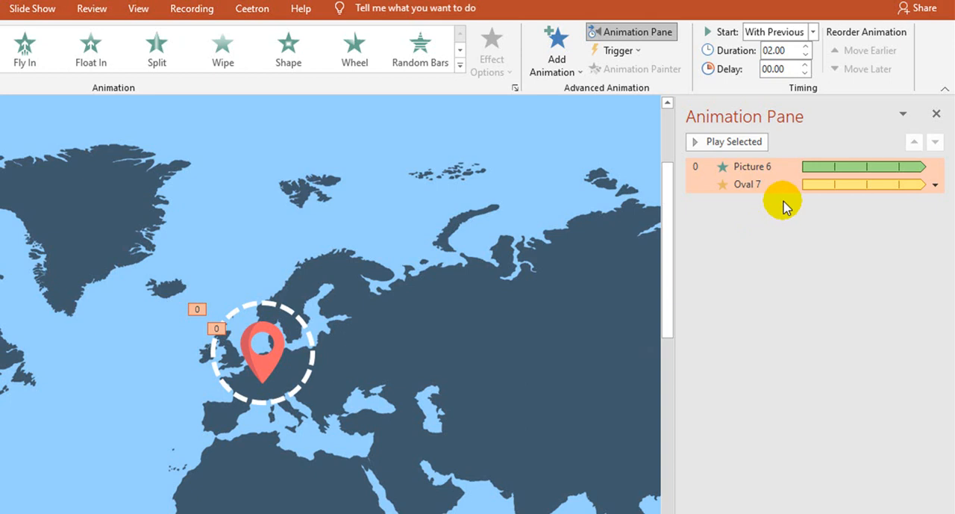
Step: Preview the repeating animations in a slide show and check the effect entries for the pin and dashed circle
click(787, 381)
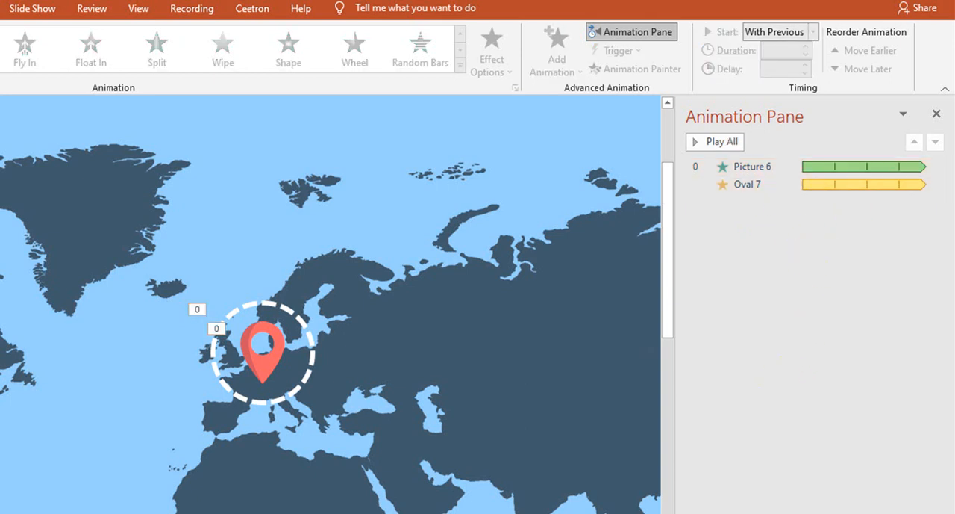
key(shift+F5)
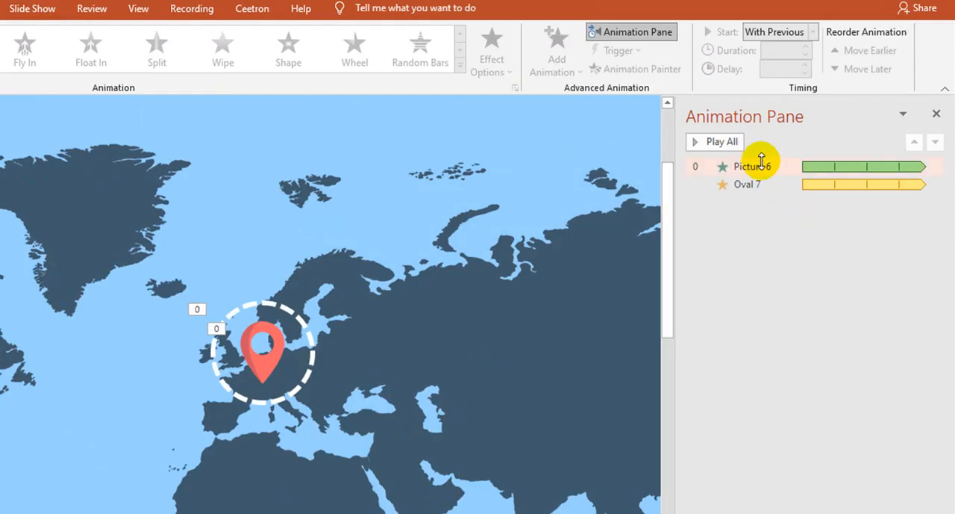
click(760, 165)
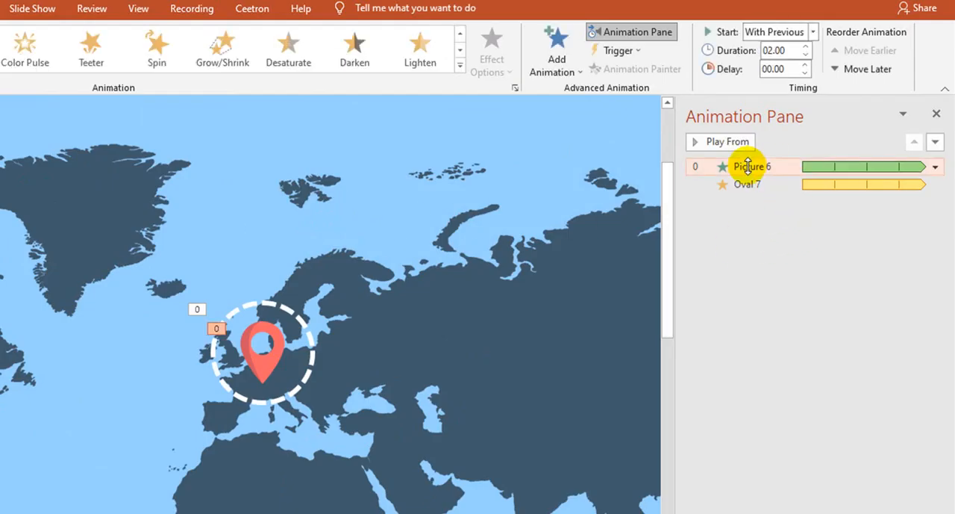
click(750, 184)
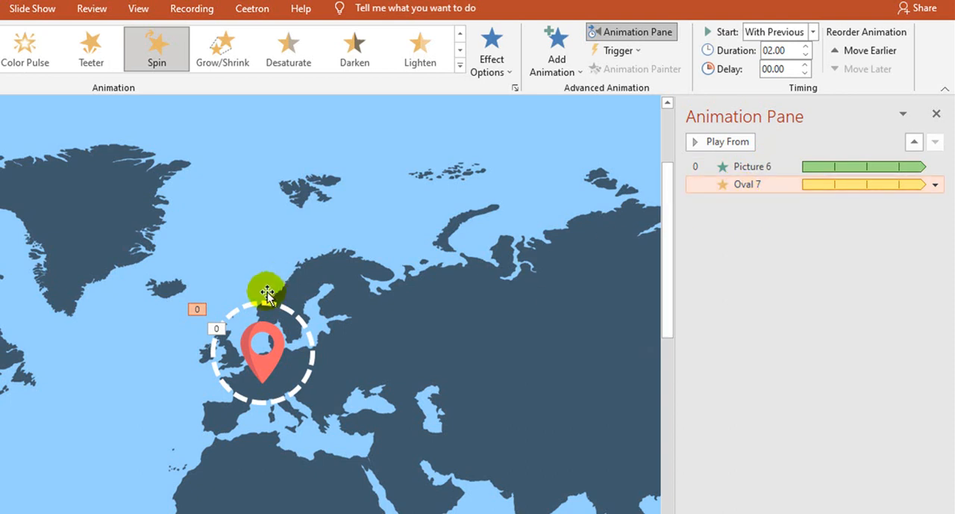
click(270, 334)
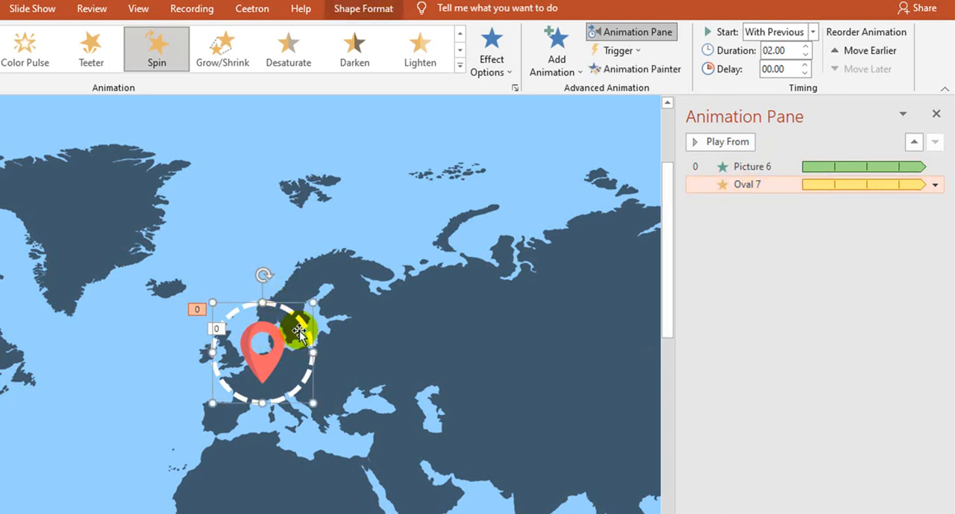
Step: Shorten the pin picture's loop to 0.7 seconds and preview it in a slide show, returning to editing
click(266, 366)
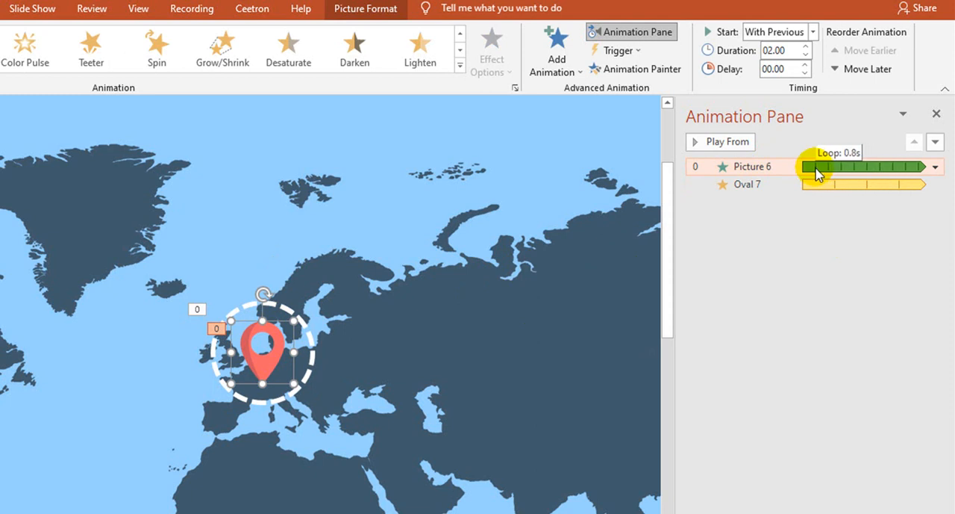
drag(815, 175, 812, 170)
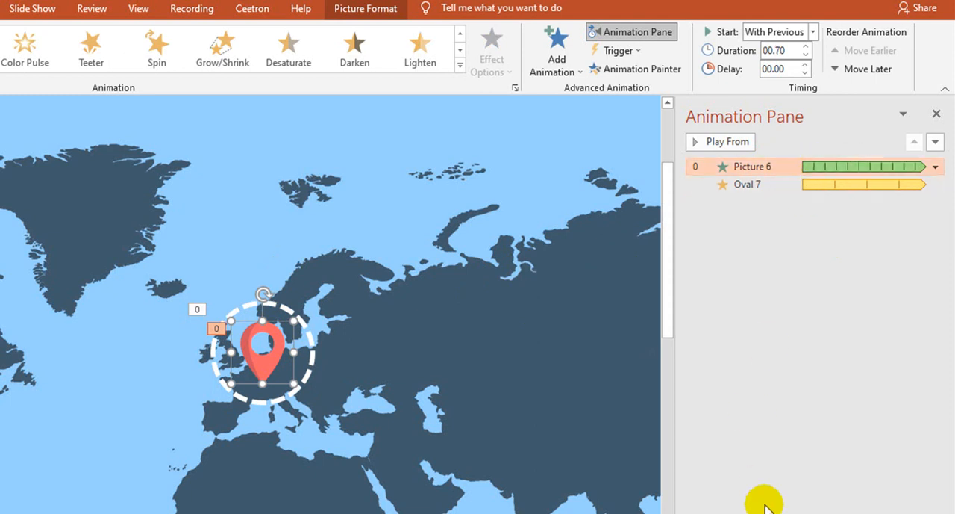
key(shift+F5)
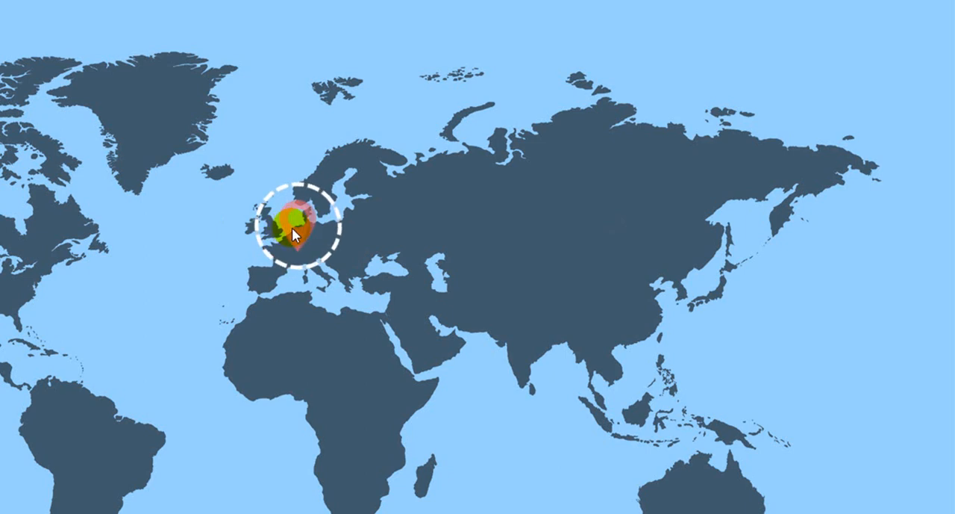
key(Escape)
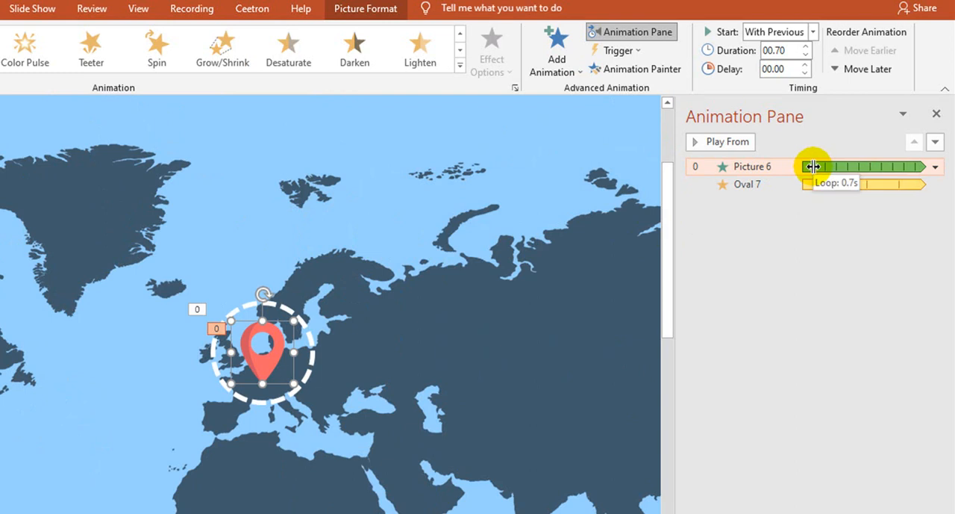
Step: Lengthen the pin picture's loop to 3.8 seconds and preview it in a slide show, returning to editing
mouse_move(812, 166)
mouse_down()
mouse_move(831, 171)
mouse_move(817, 159)
mouse_up()
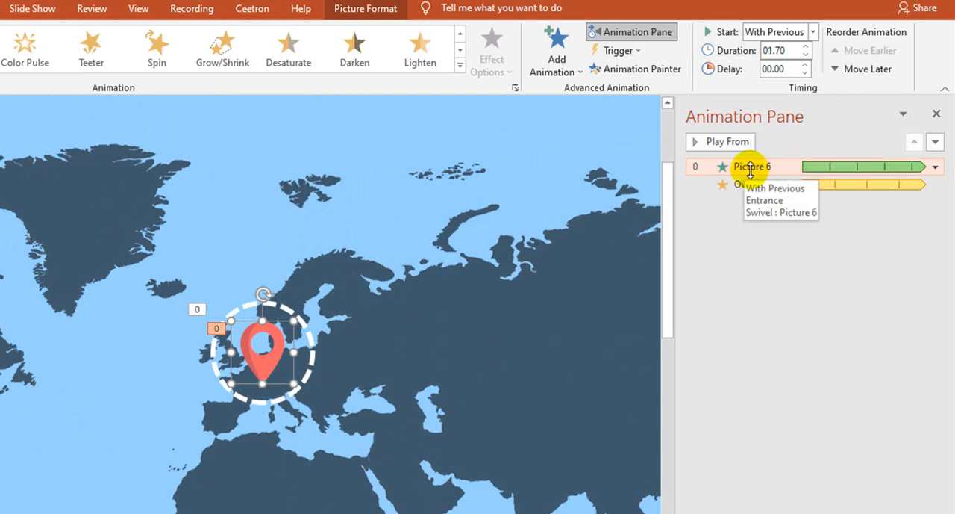
drag(828, 166, 864, 171)
key(shift+F5)
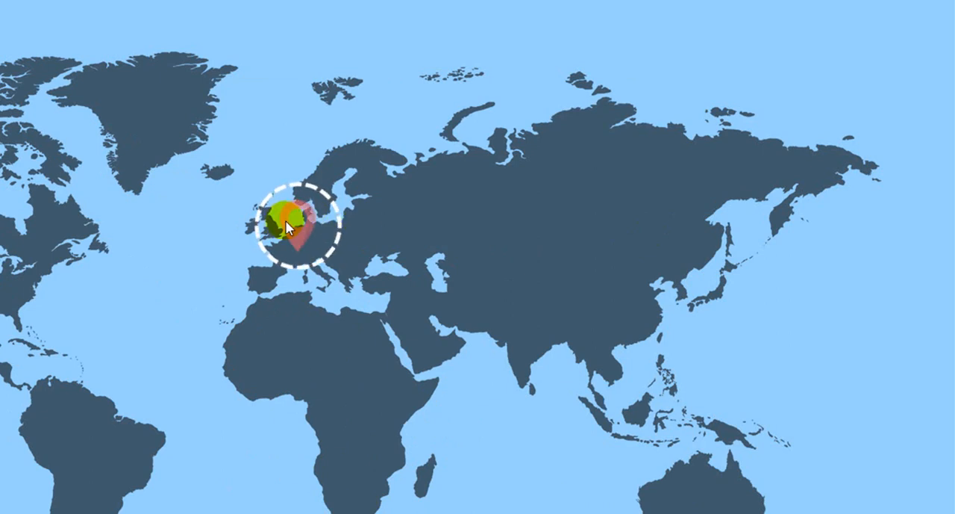
key(Escape)
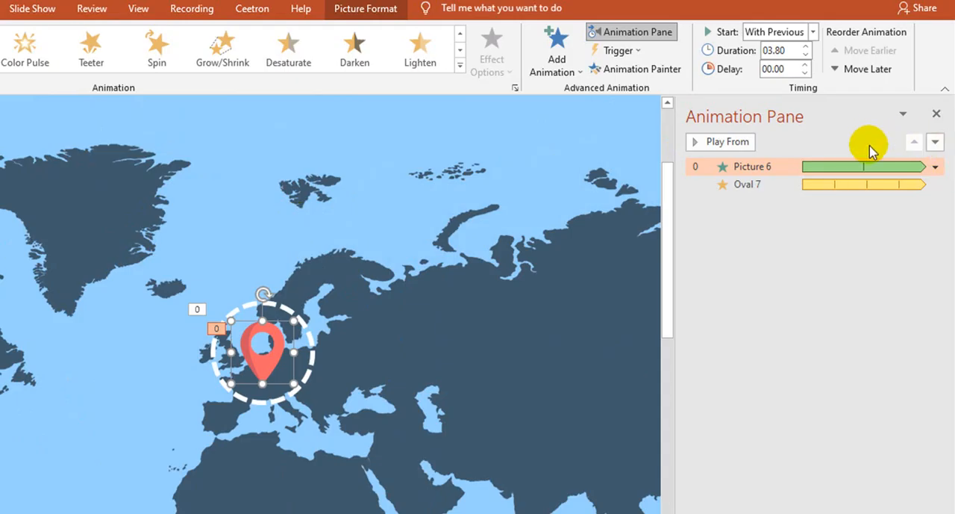
Step: Set the duration of the pin picture's Swivel effect to 1 second (Fast) in its timing settings
drag(864, 167, 821, 178)
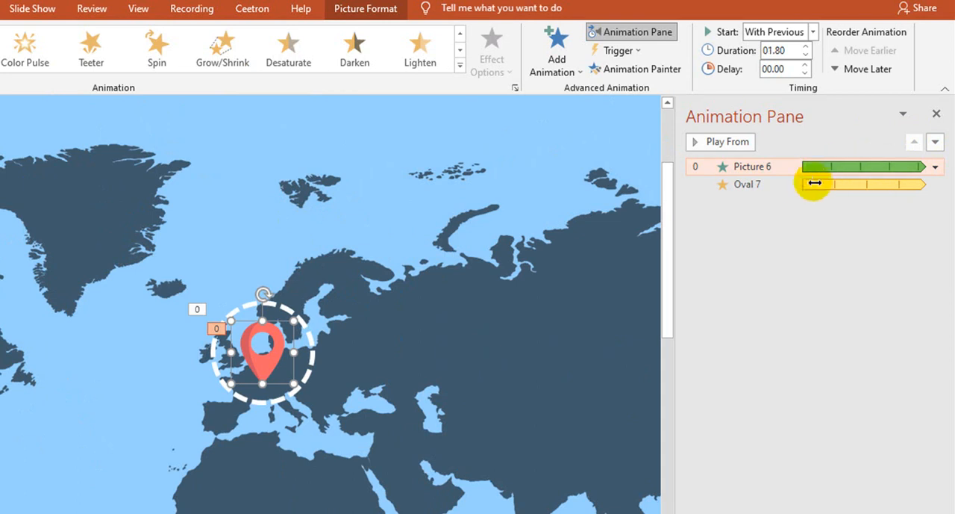
double_click(763, 167)
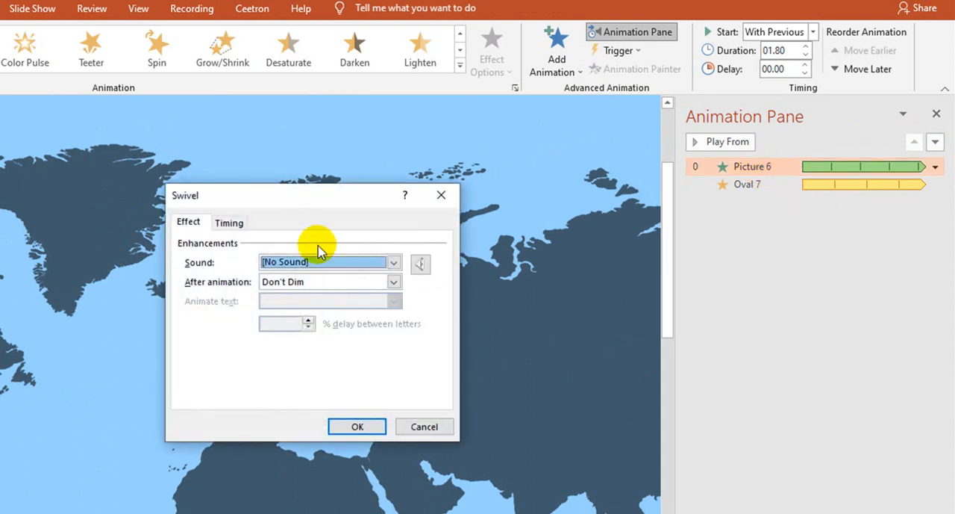
click(231, 221)
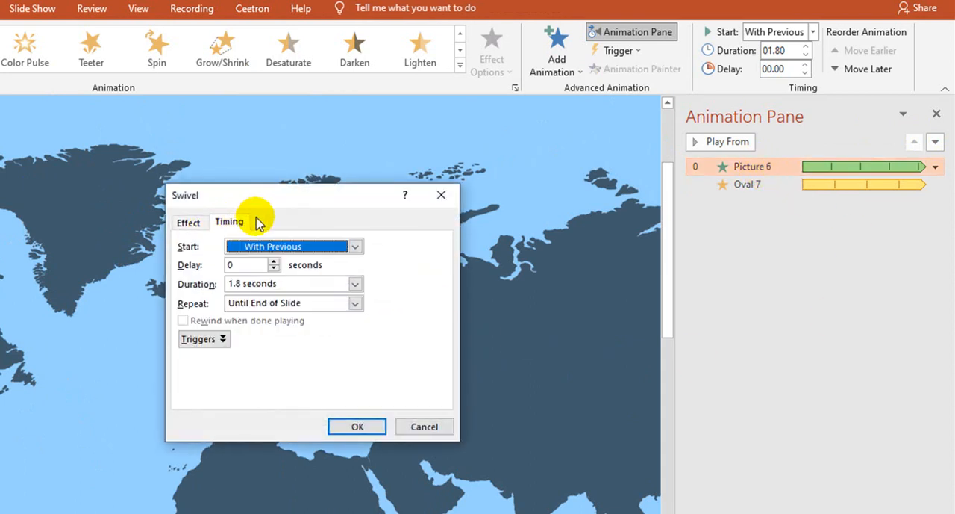
click(356, 284)
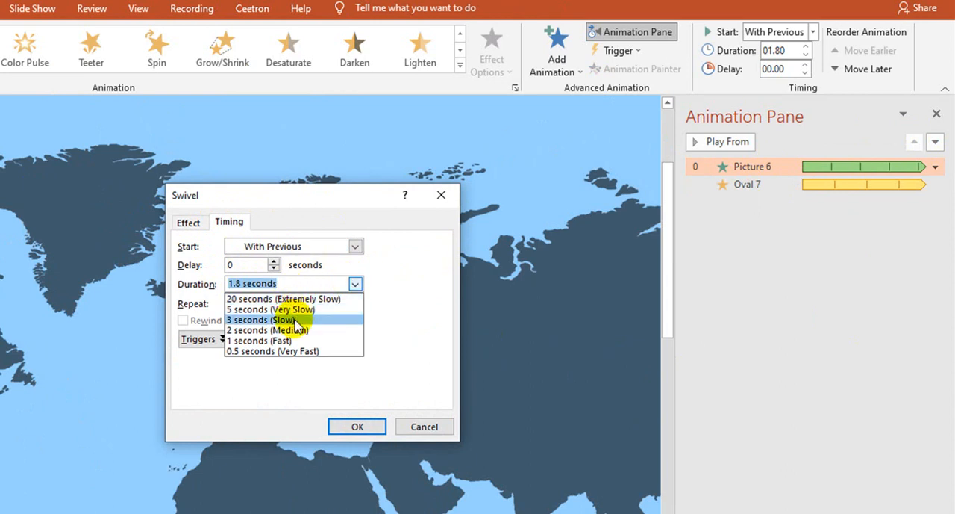
click(284, 341)
click(357, 426)
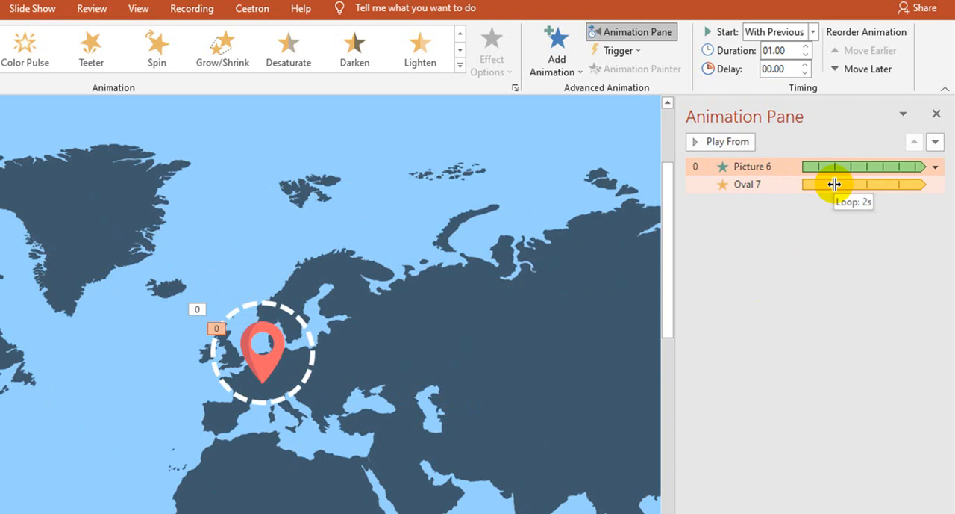
Step: Lengthen the dashed circle's Spin loop to 3.8 seconds and preview both effects in a slide show, returning to editing
click(835, 184)
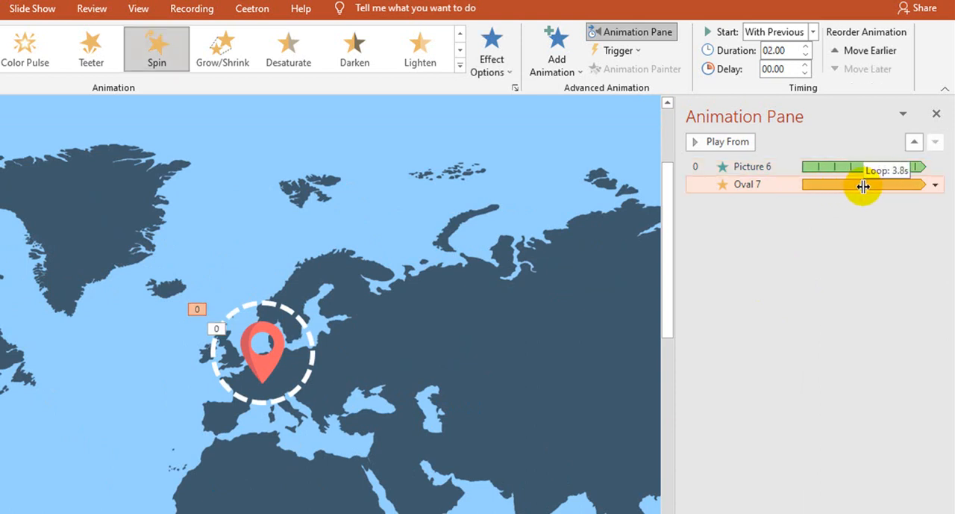
drag(864, 186, 864, 187)
click(742, 441)
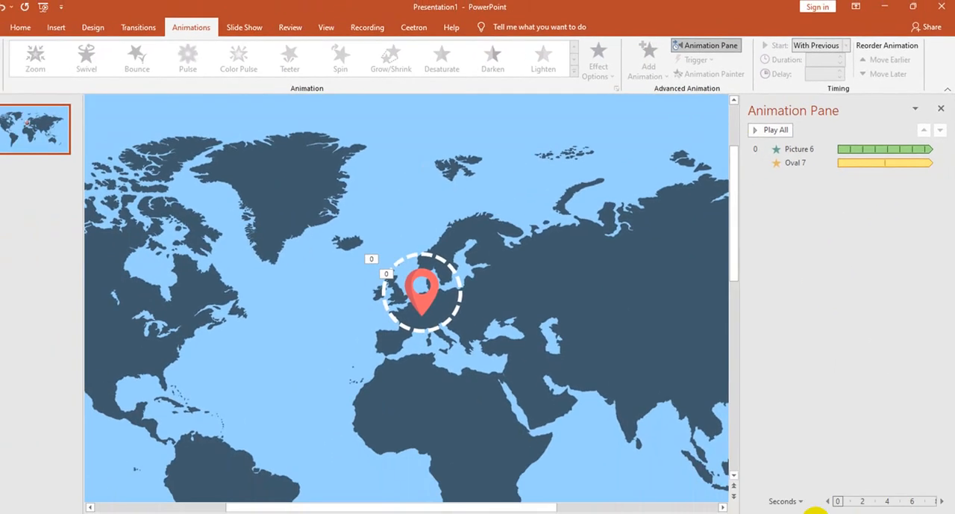
click(822, 507)
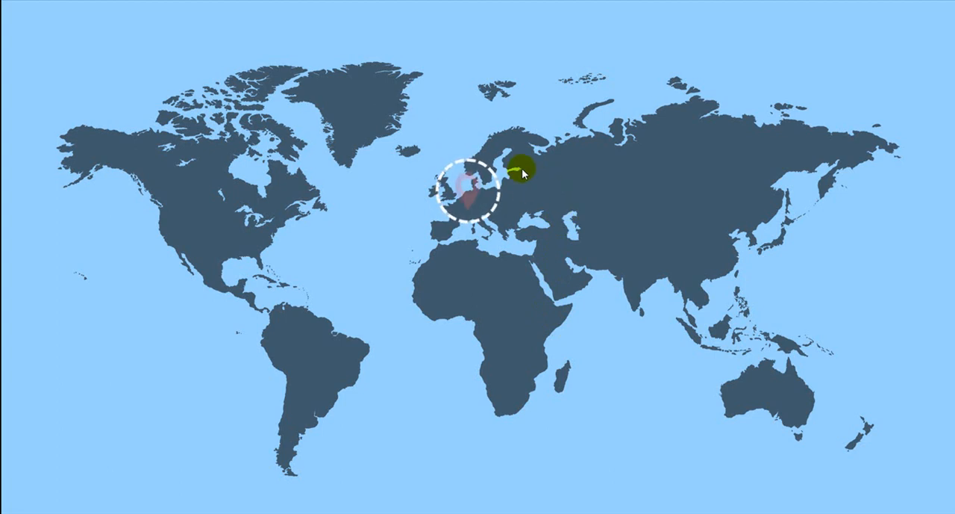
key(Escape)
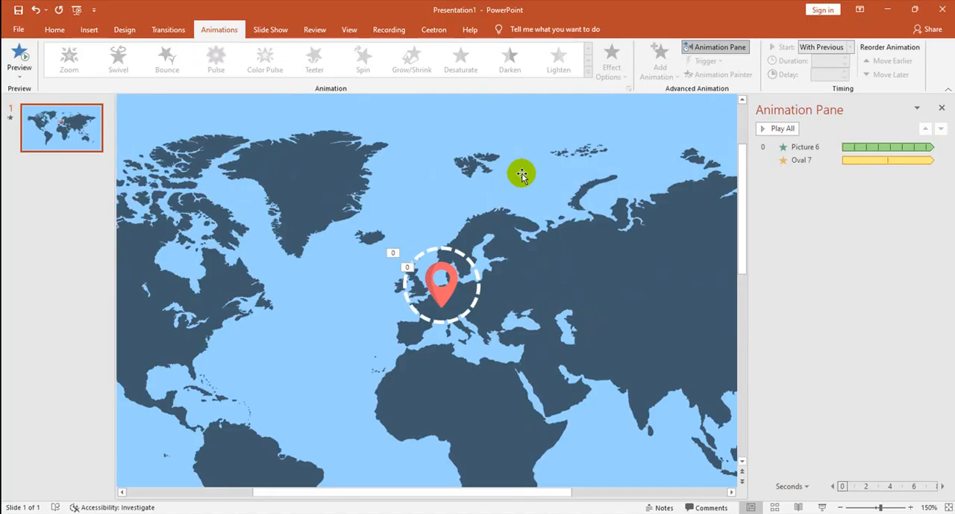
Step: Select the dashed circle together with the pin picture and bring up the picture formatting options
click(424, 252)
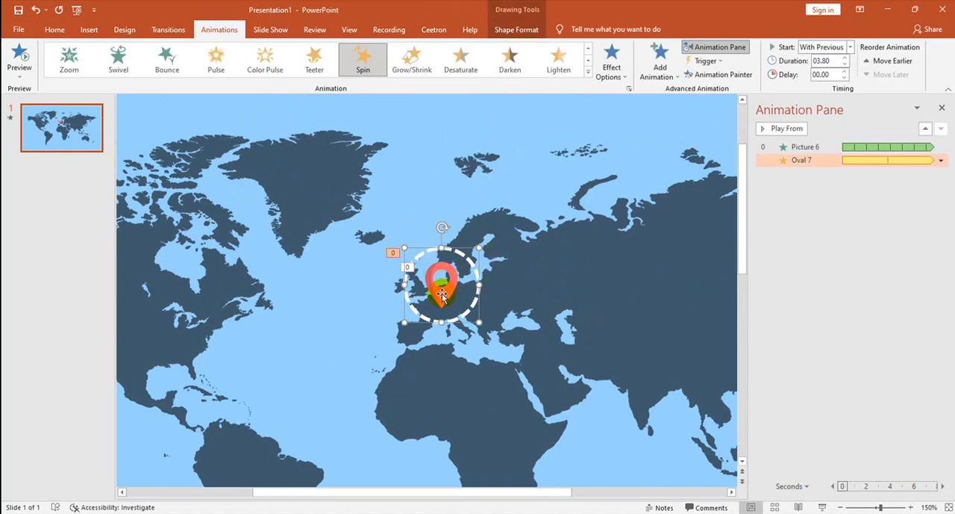
shift+click(448, 285)
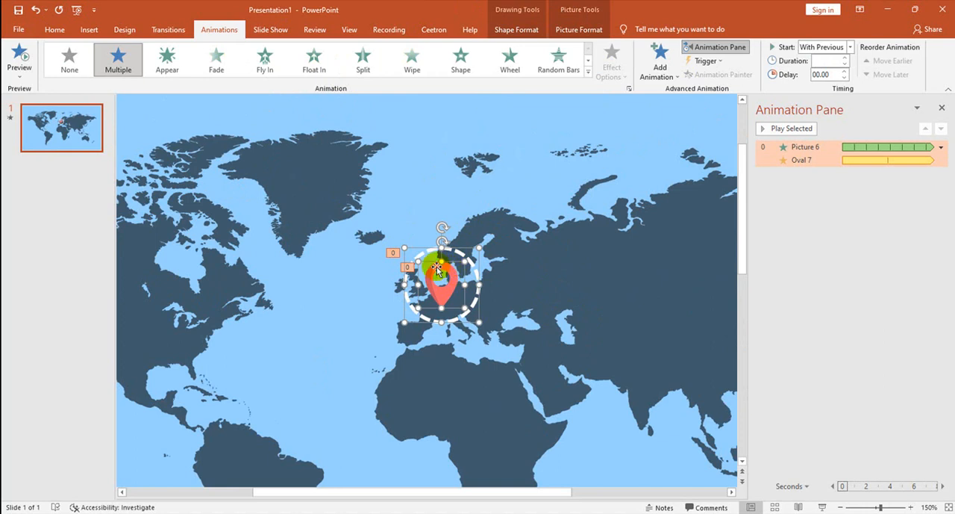
click(571, 33)
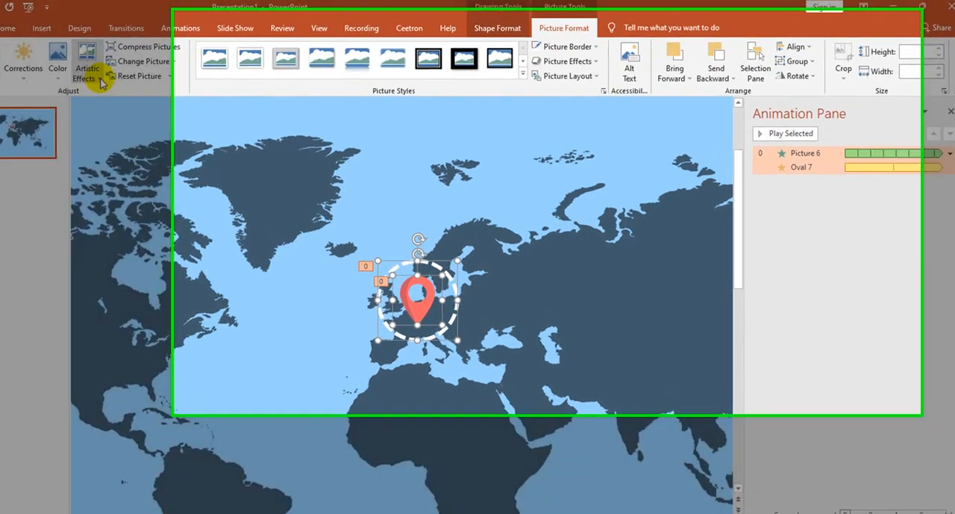
click(141, 81)
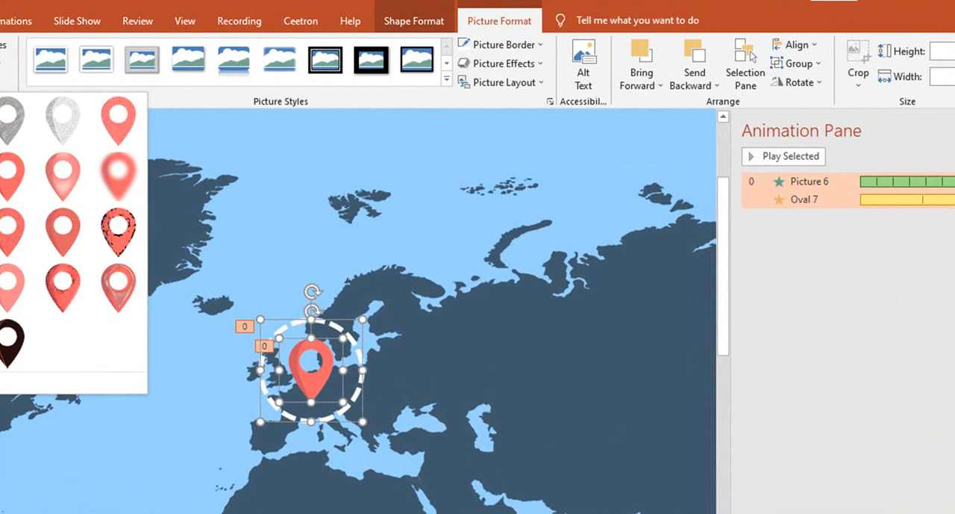
click(0, 65)
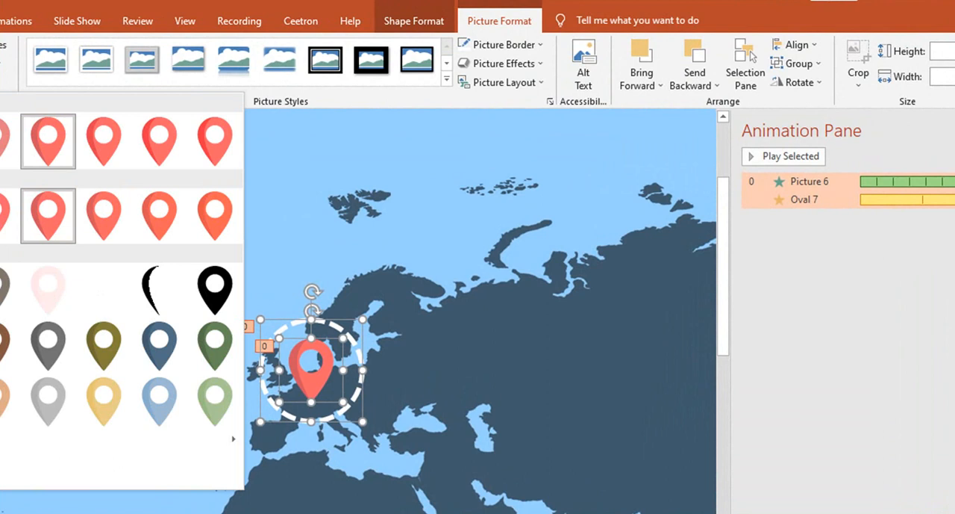
click(0, 66)
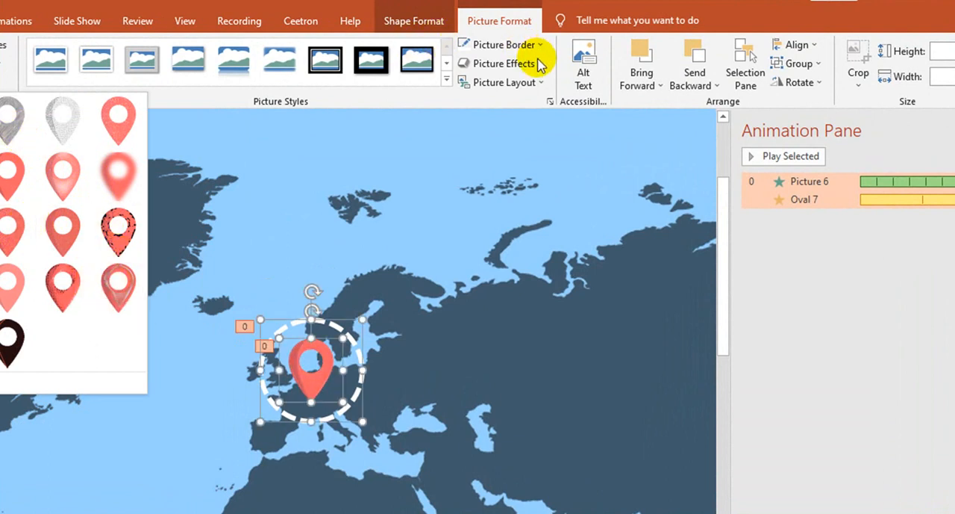
click(539, 84)
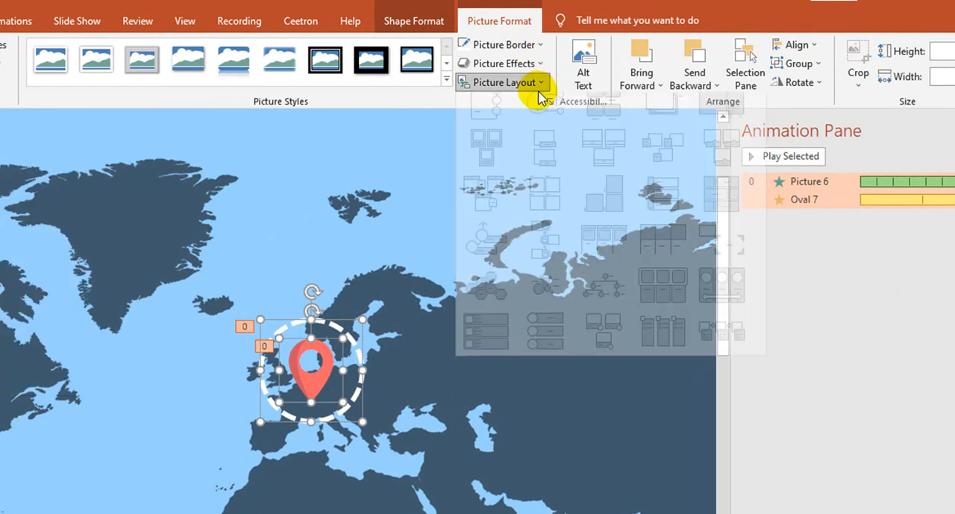
Step: Apply the Glow: 5 point; Gold, Accent color 4 effect to the pin and circle and preview the slide show, returning to editing
click(540, 66)
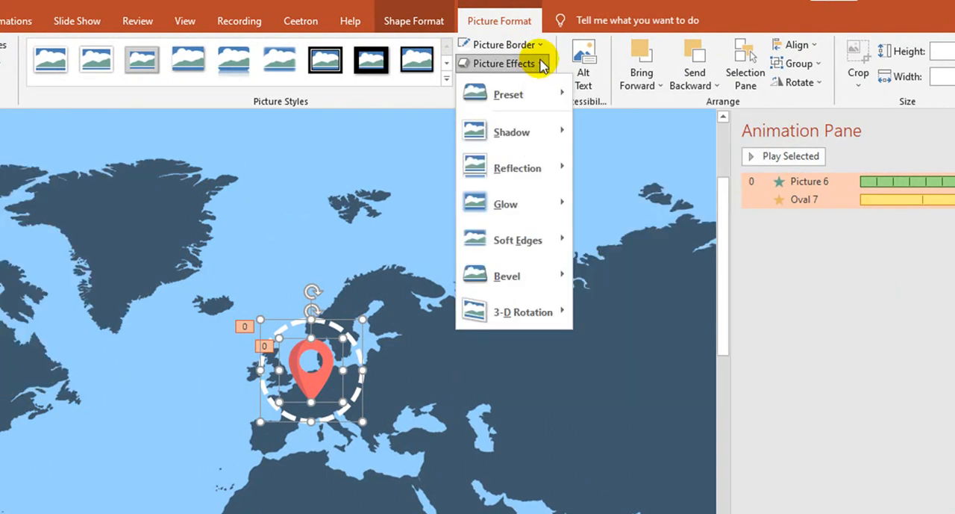
mouse_move(568, 206)
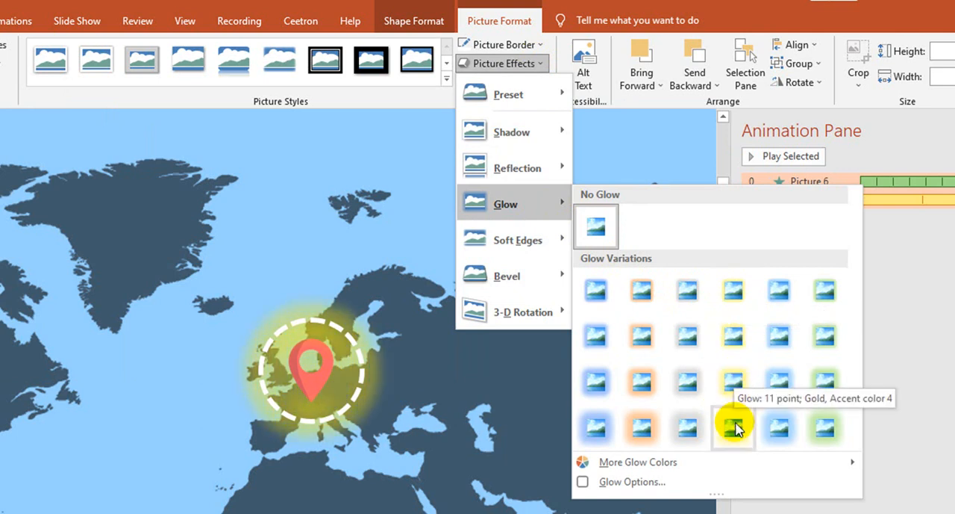
click(734, 293)
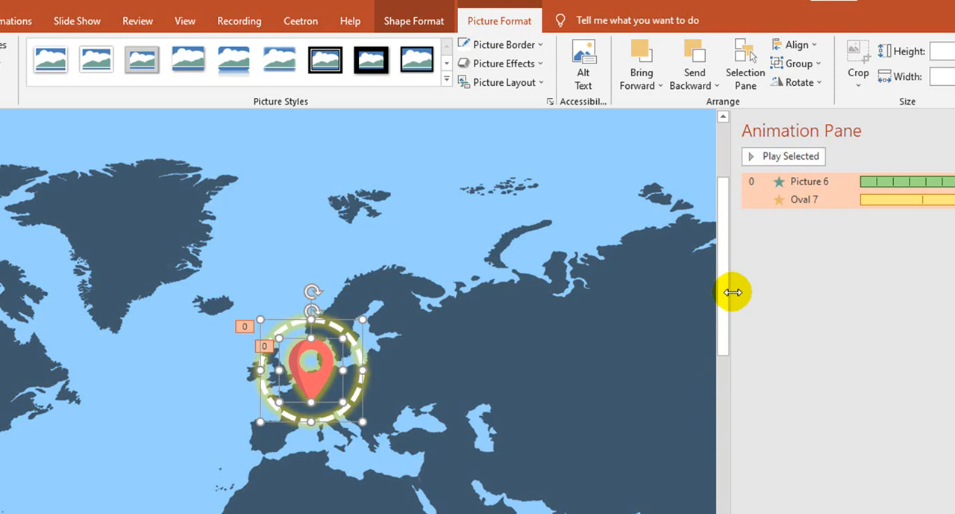
key(shift+F5)
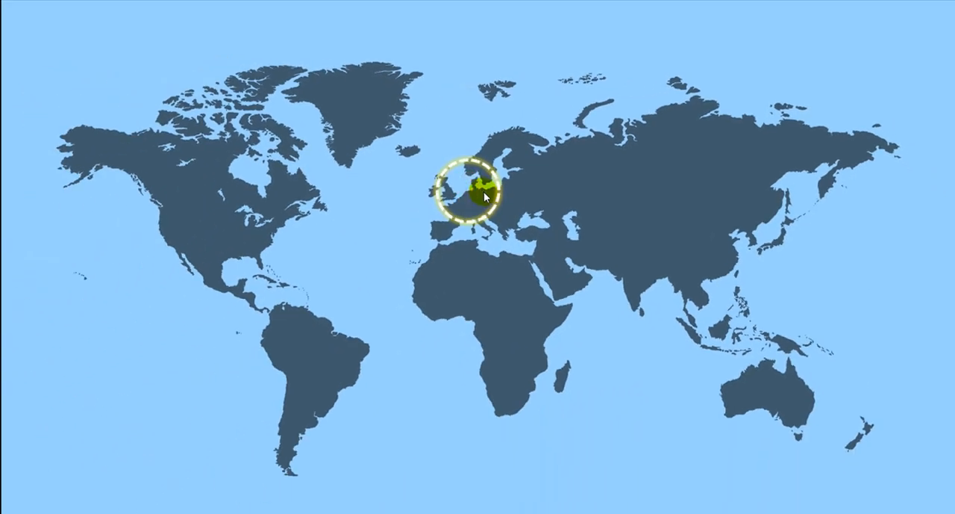
key(Escape)
Step: Select the glowing dashed circle and the pin picture together on the map
scroll(523, 254, down, 5)
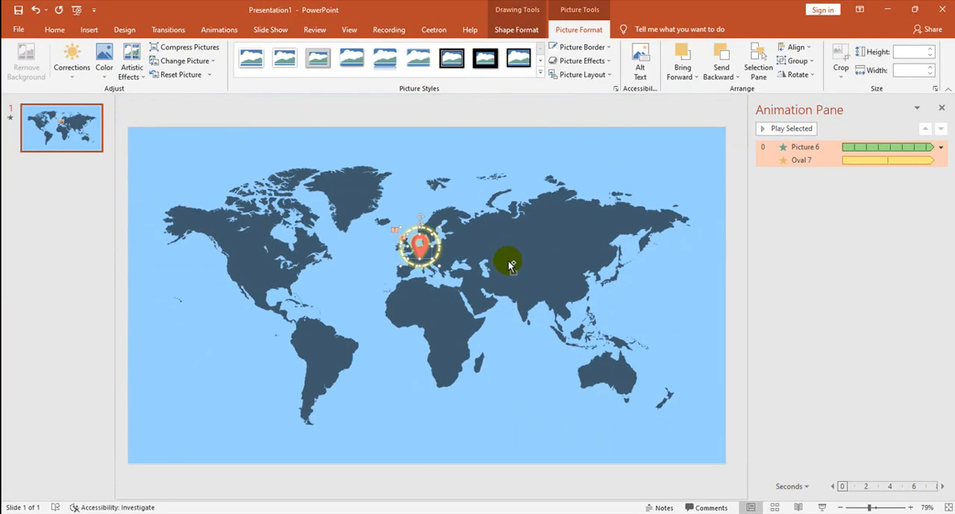
click(470, 192)
click(424, 252)
shift+click(454, 262)
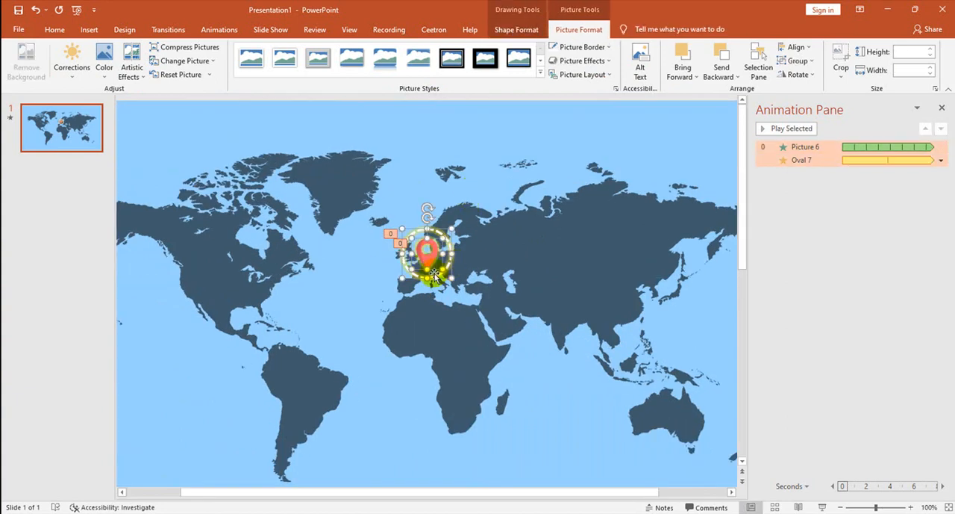